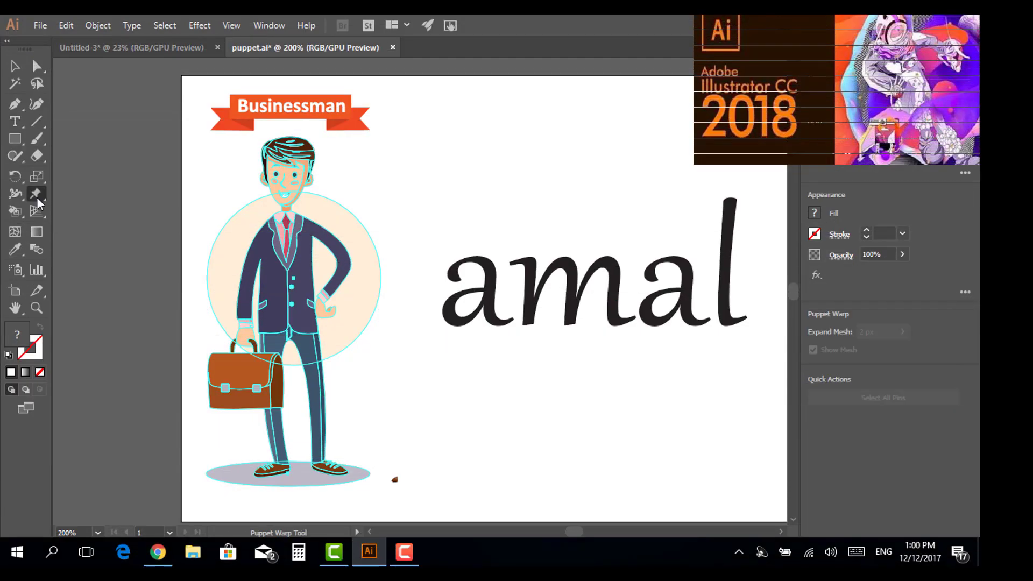
- Puppet-warp the businessman so he leans with his briefcase swung left
left_click(36, 193)
left_click_drag(297, 144, 288, 214)
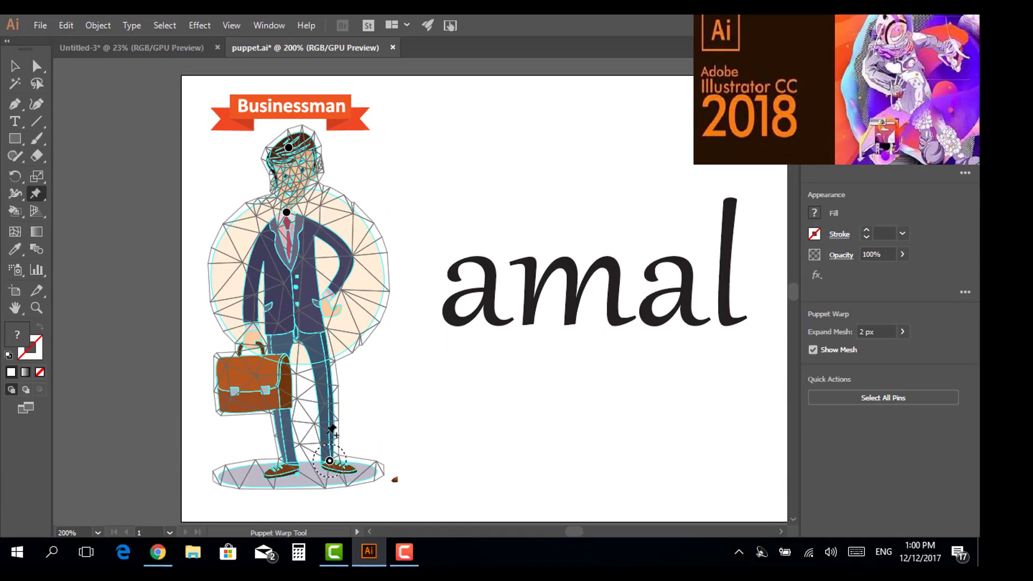
left_click(338, 452)
left_click_drag(326, 409, 309, 385)
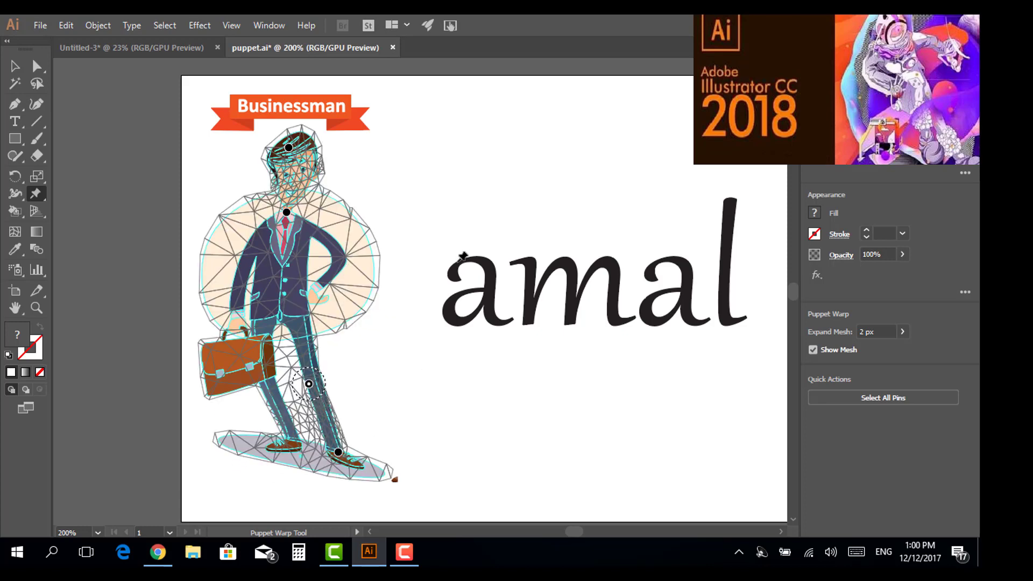
key("v")
- Puppet-warp the 'amal' text, stretching the 'l' and bending the 'a' and its tail
key("shift+ctrl+p")
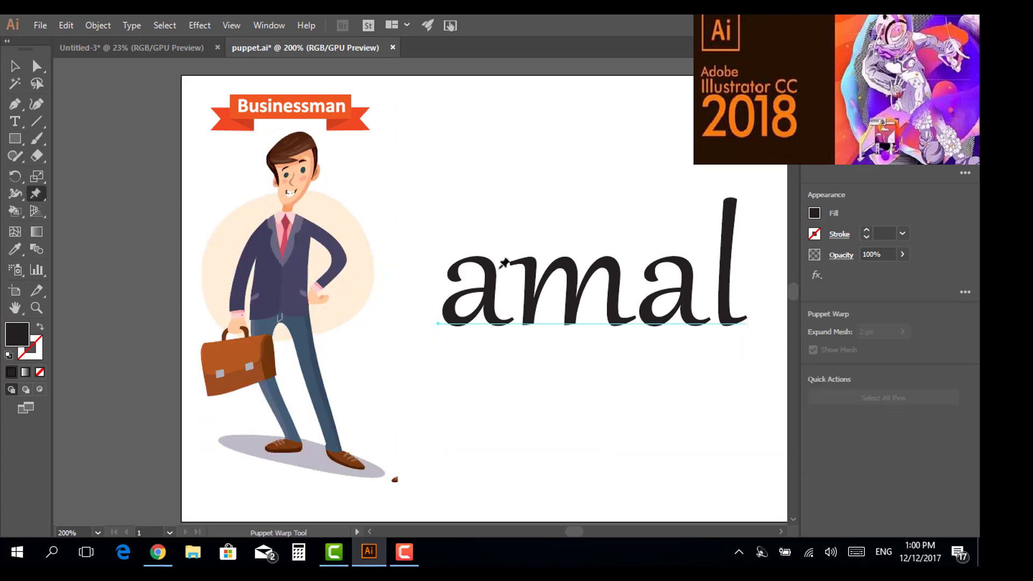
left_click_drag(746, 320, 758, 308)
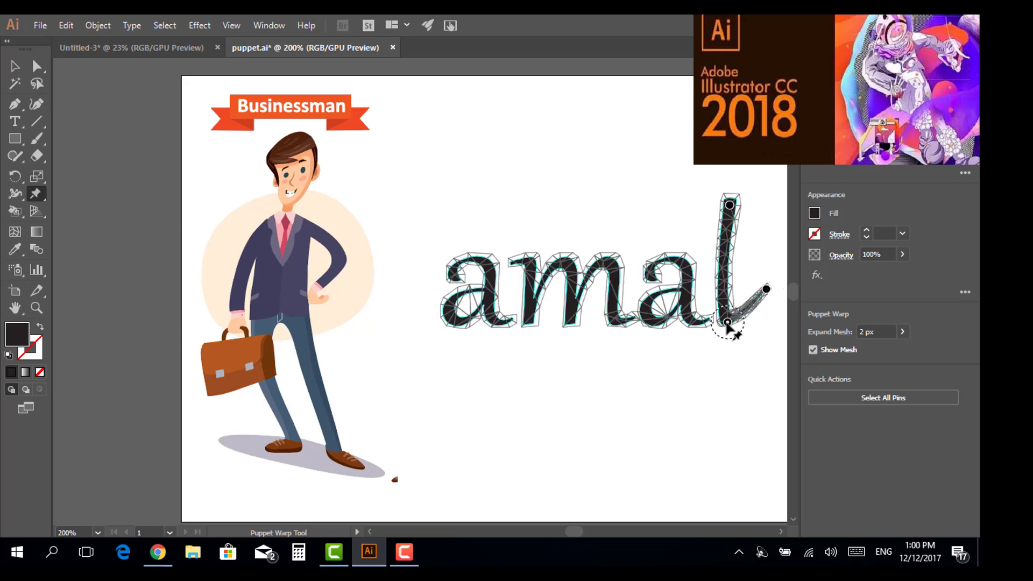
left_click_drag(729, 205, 704, 194)
left_click(455, 273)
left_click_drag(455, 272, 468, 268)
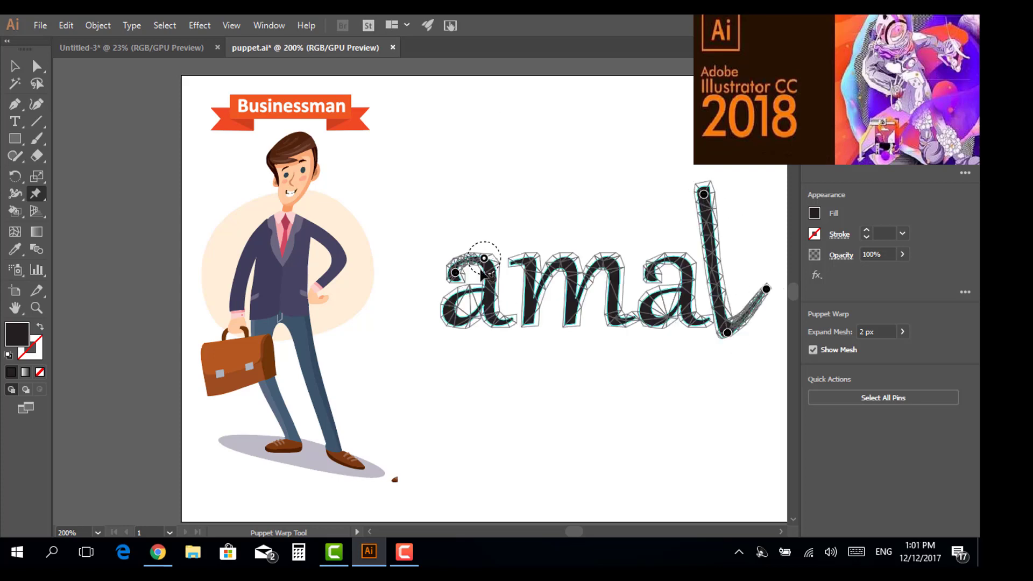
left_click(484, 257)
left_click_drag(487, 317, 494, 351)
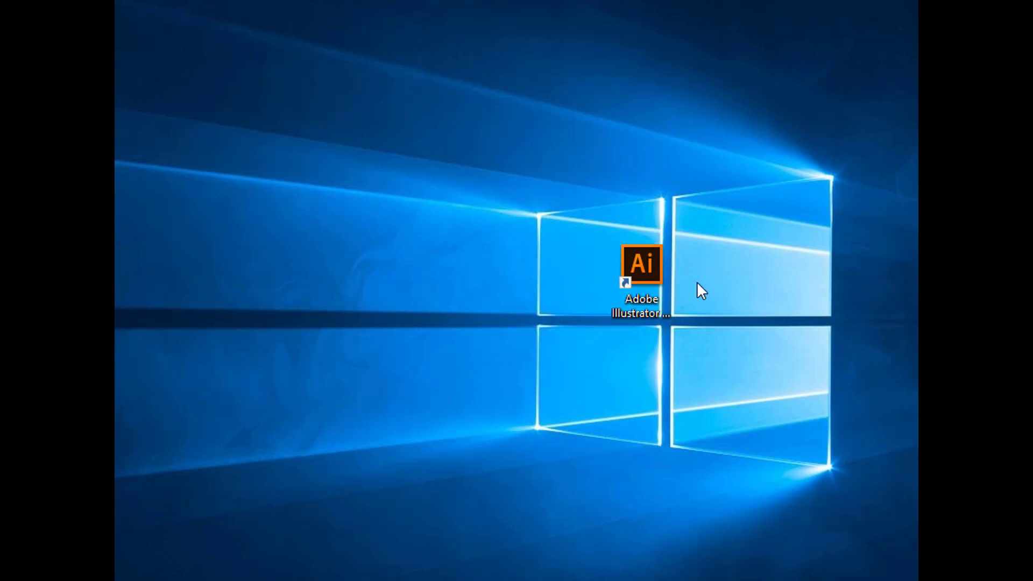
- Launch Adobe Illustrator CC 2018 from its desktop shortcut
left_click(654, 276)
double_click(654, 278)
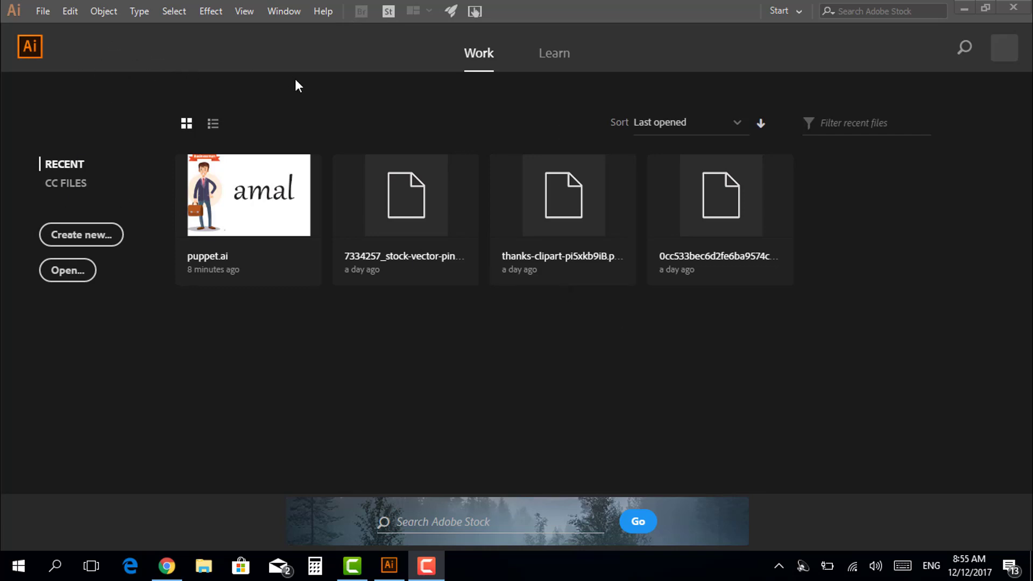
left_click(42, 15)
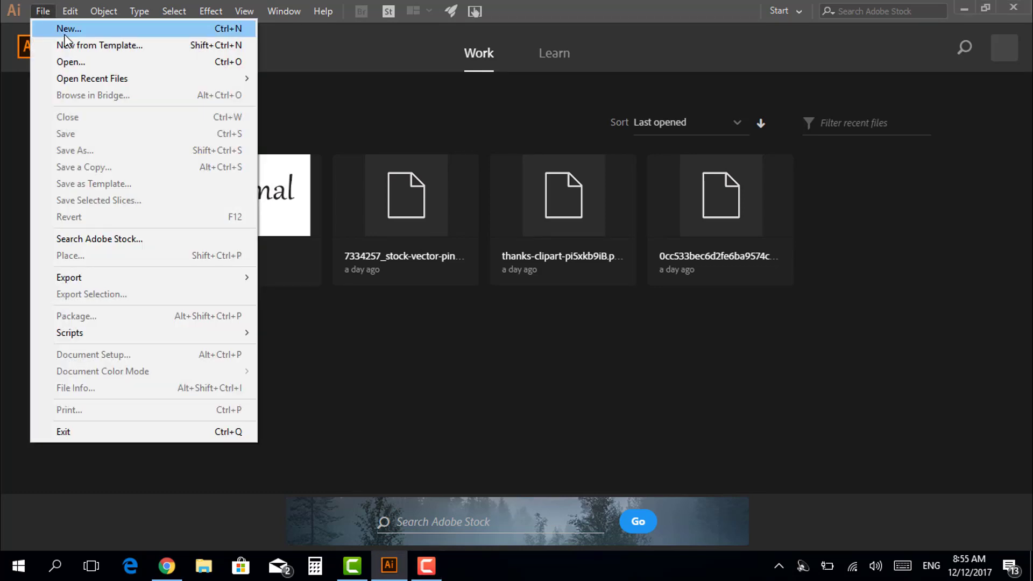
left_click(425, 322)
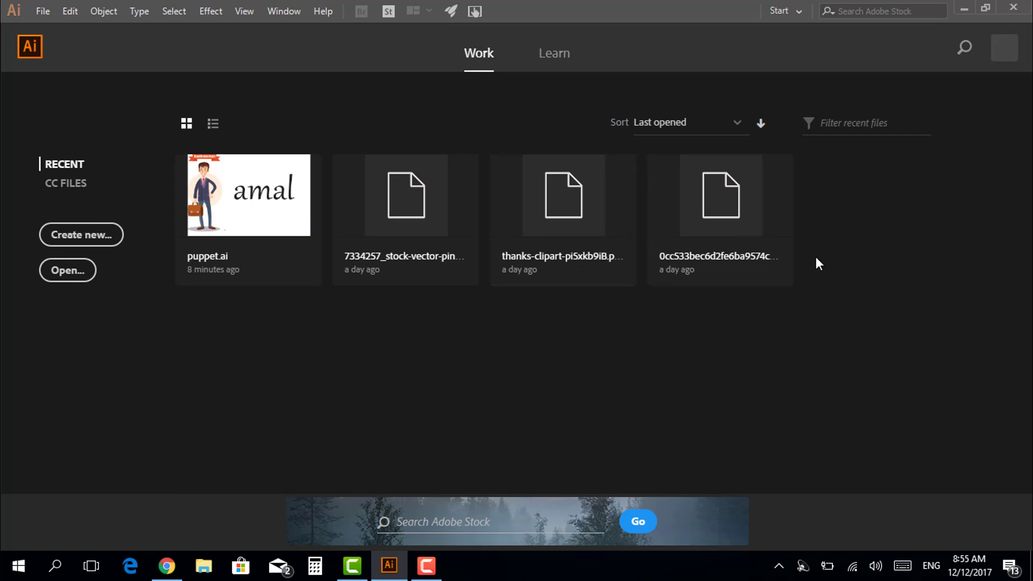
- Start a new document and view the Weather UI Kit template among the Mobile presets
left_click(106, 238)
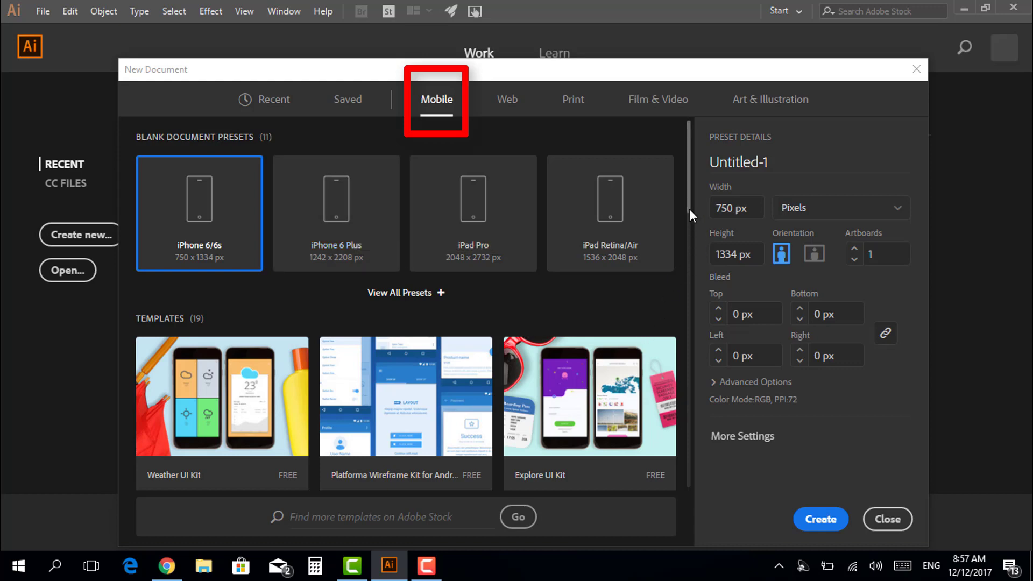
mouse_move(689, 209)
left_mouse_down()
mouse_move(695, 290)
mouse_move(701, 239)
left_mouse_up()
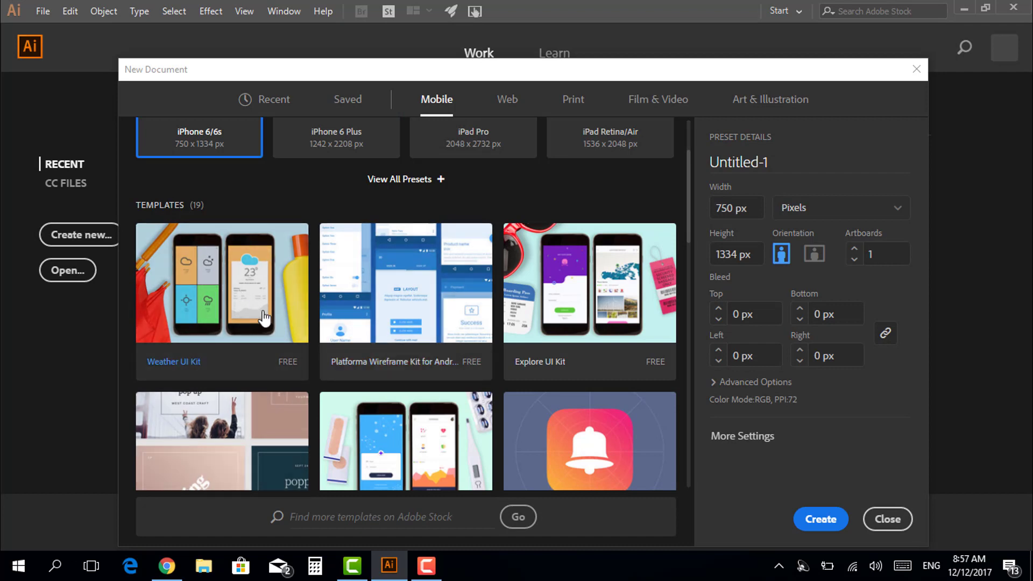
left_click(216, 334)
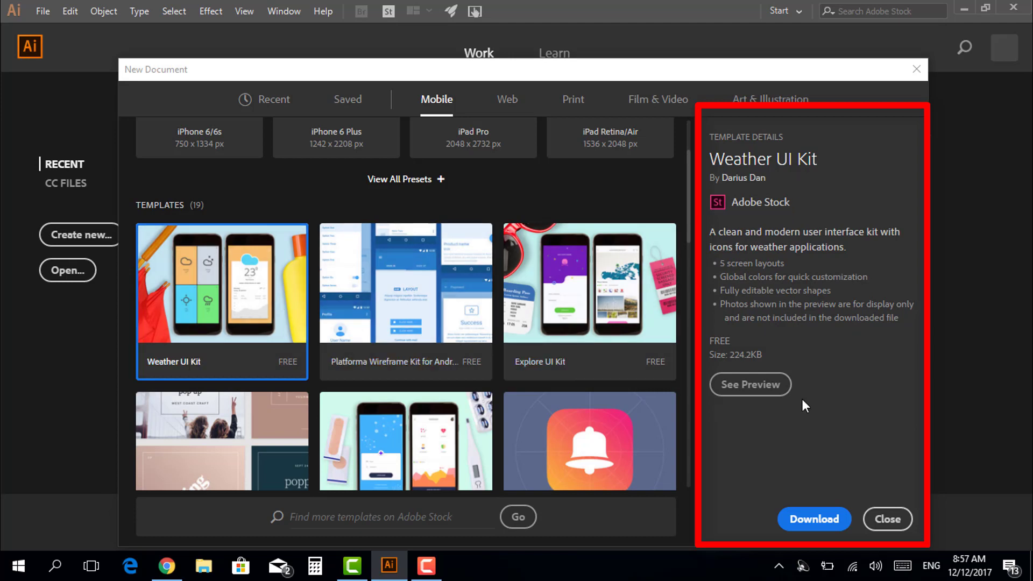
left_click(772, 385)
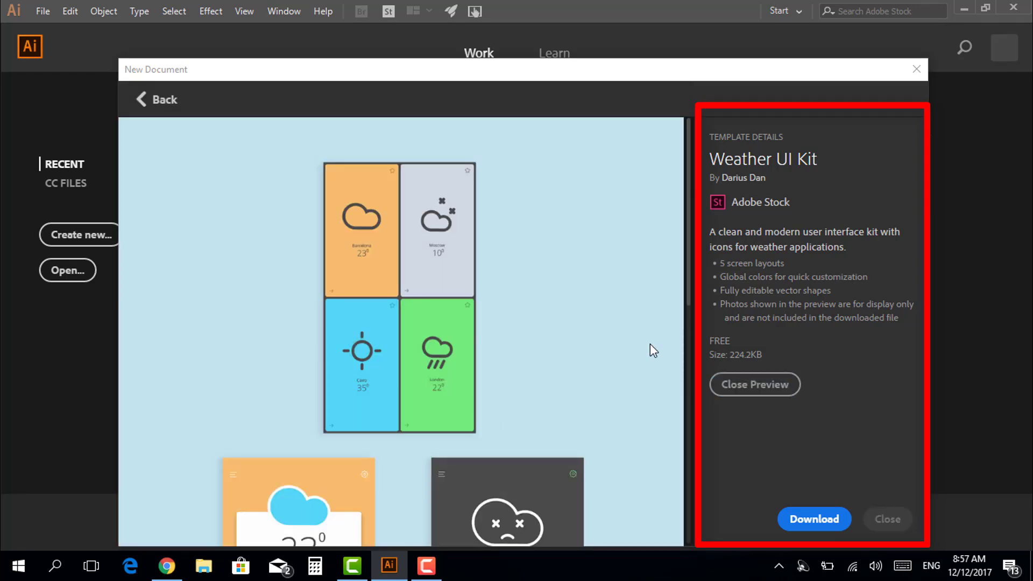
scroll(650, 350, "down", 5)
scroll(650, 350, "down", 5)
scroll(650, 343, "up", 5)
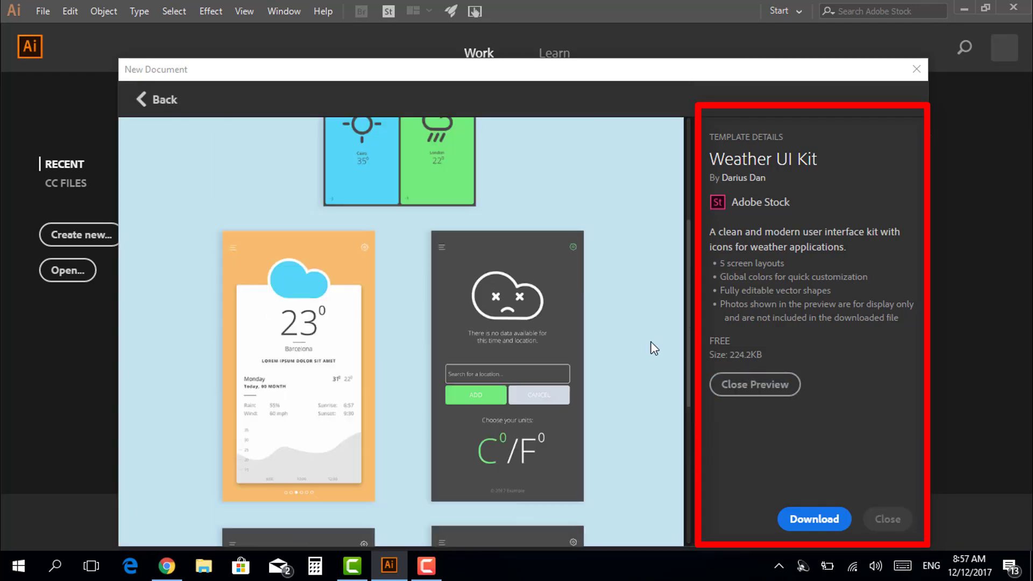
scroll(650, 341, "up", 3)
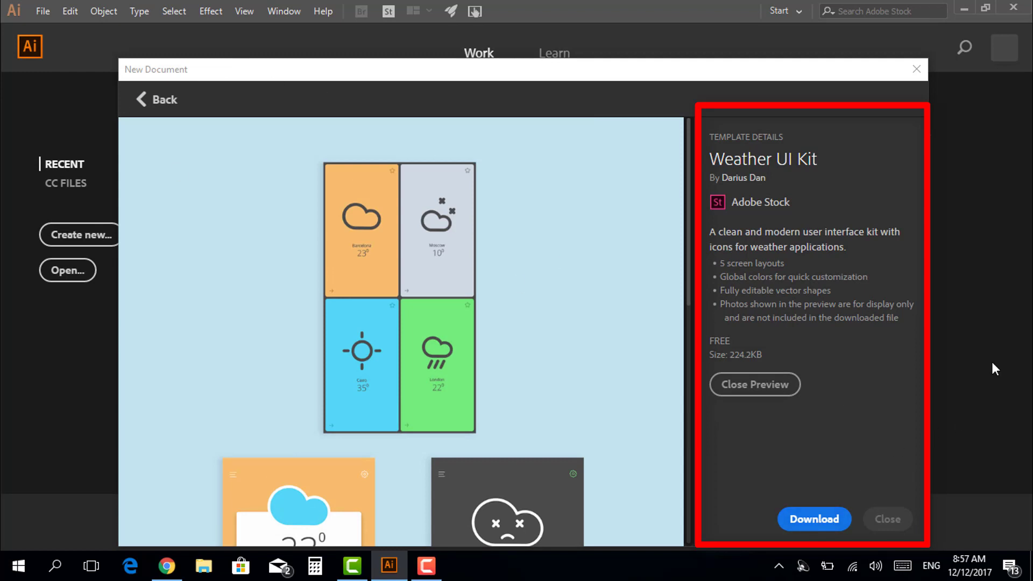
left_click(153, 100)
mouse_move(689, 234)
left_mouse_down()
mouse_move(702, 444)
mouse_move(695, 215)
left_mouse_up()
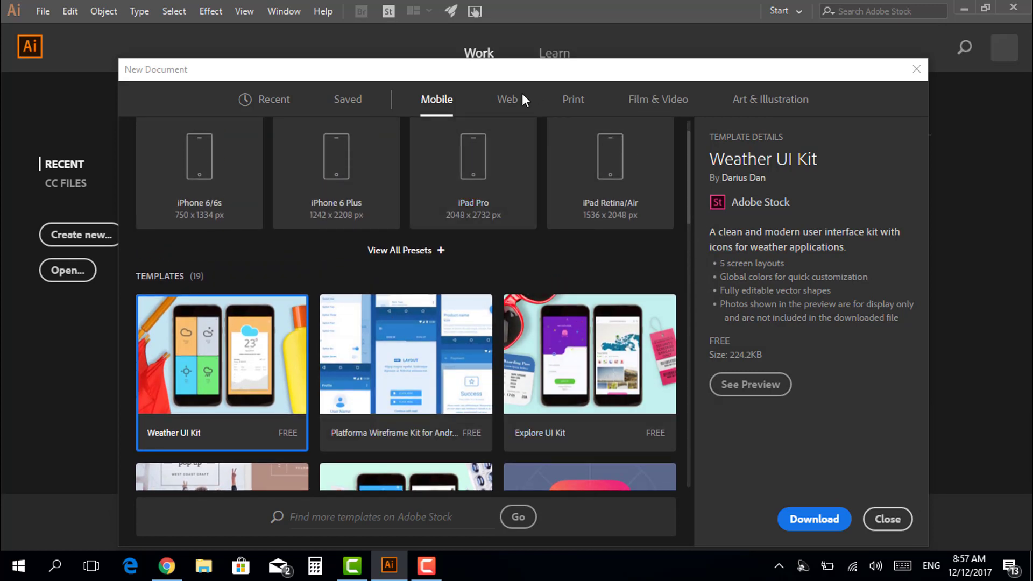
- Switch to Web presets and view the Prism Social Media Set template details
left_click(507, 103)
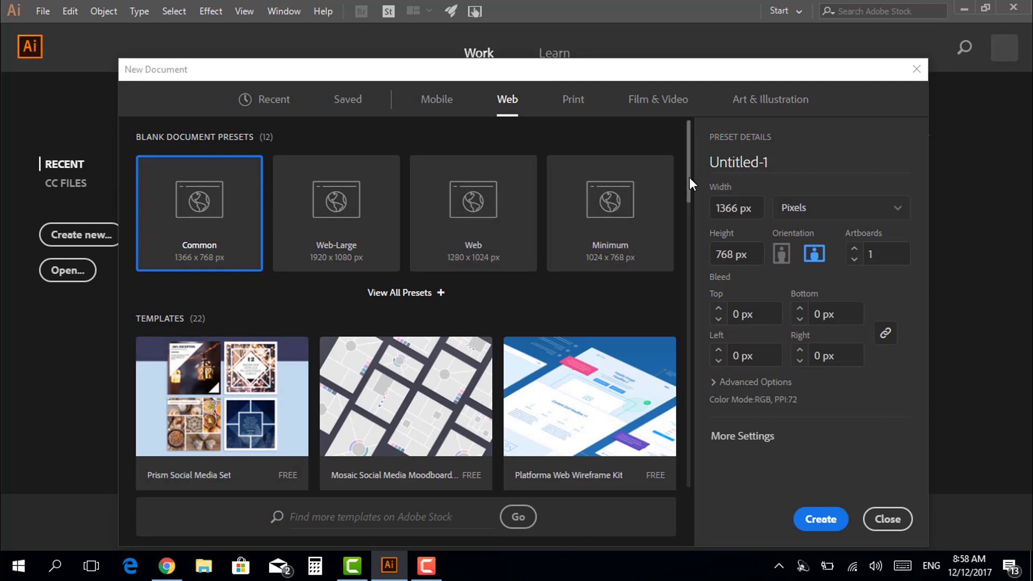
mouse_move(690, 177)
left_mouse_down()
mouse_move(689, 287)
mouse_move(699, 173)
left_mouse_up()
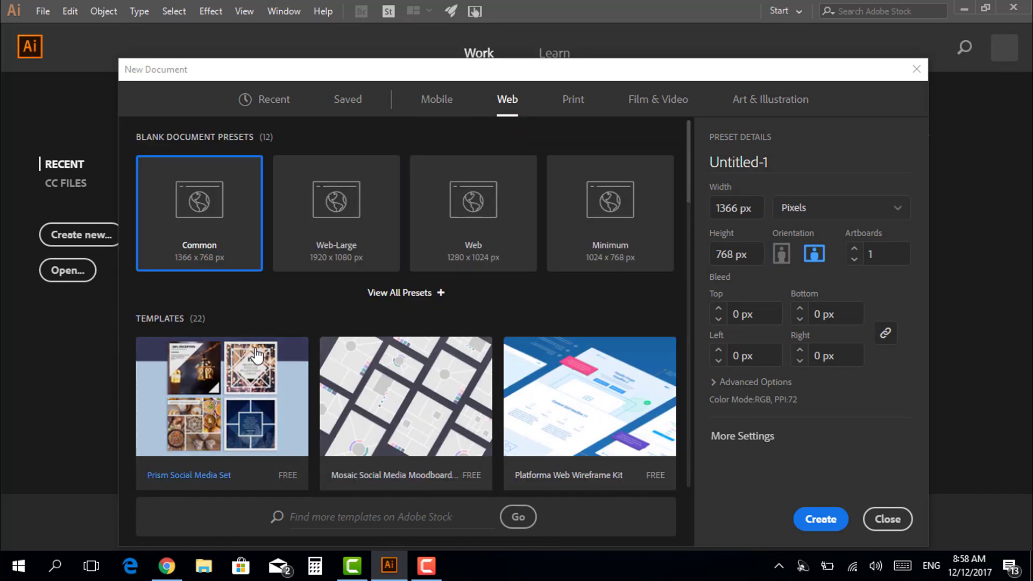
left_click(245, 408)
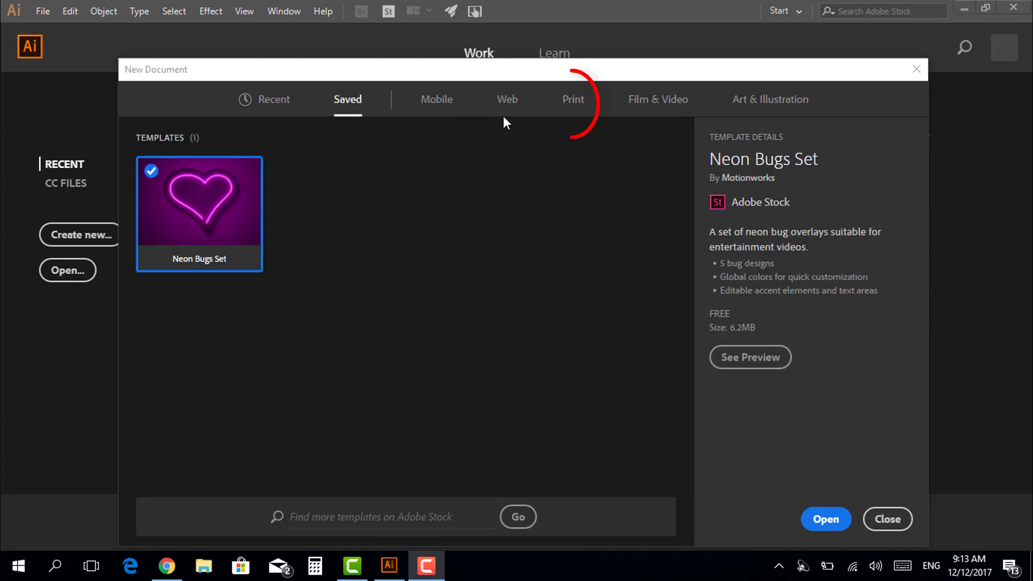
- Browse the Print presets (Letter, A4, Legal, Tabloid) and print templates, then return to the top
left_click(572, 110)
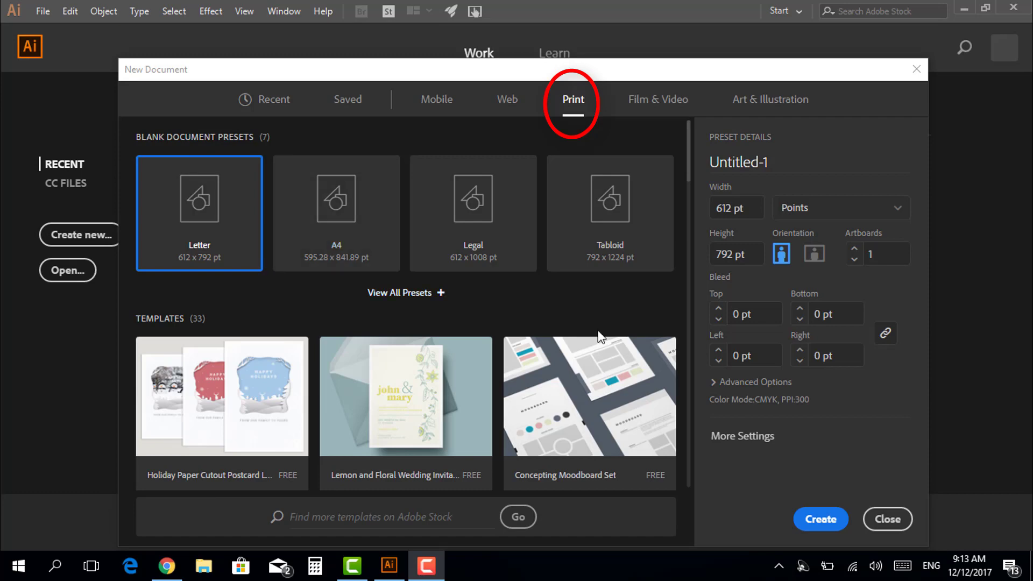
scroll(484, 323, "down", 5)
scroll(591, 347, "down", 5)
scroll(591, 352, "down", 5)
scroll(591, 352, "down", 3)
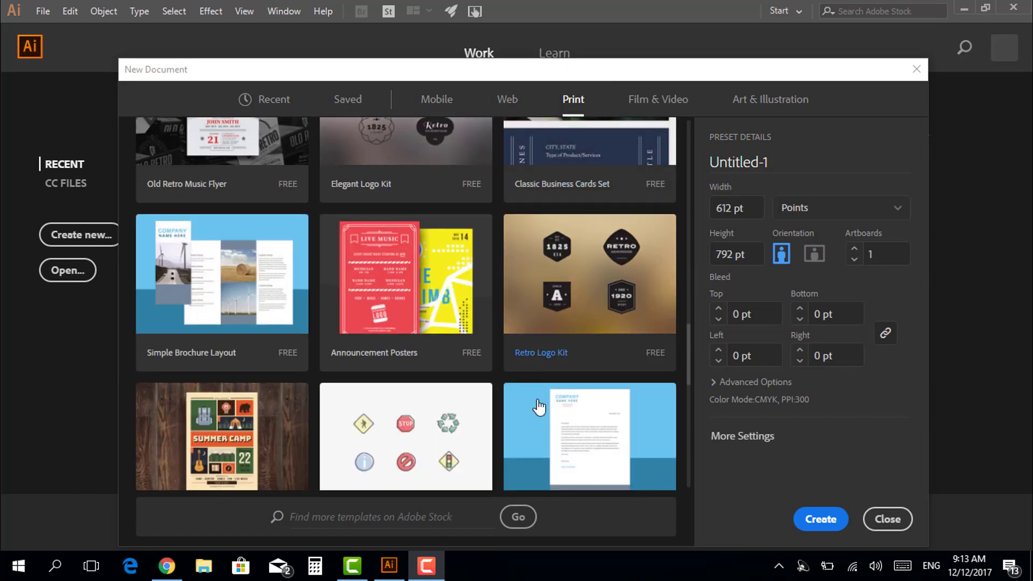
scroll(541, 411, "down", 3)
scroll(541, 412, "down", 3)
scroll(541, 412, "up", 10)
scroll(541, 412, "up", 5)
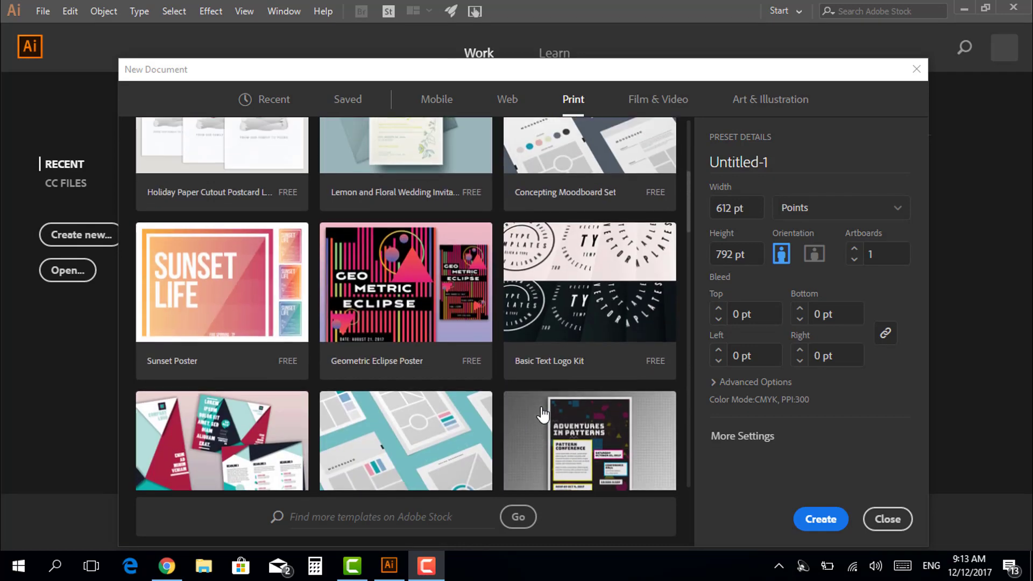
scroll(541, 411, "up", 5)
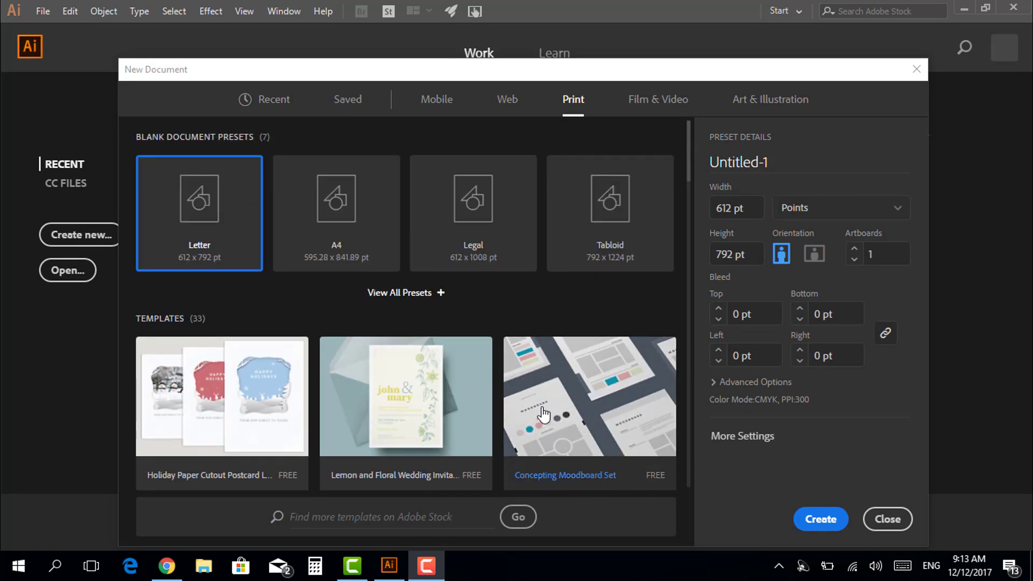
- Browse the Film & Video presets, such as HDV 720, and video title templates
left_click(670, 106)
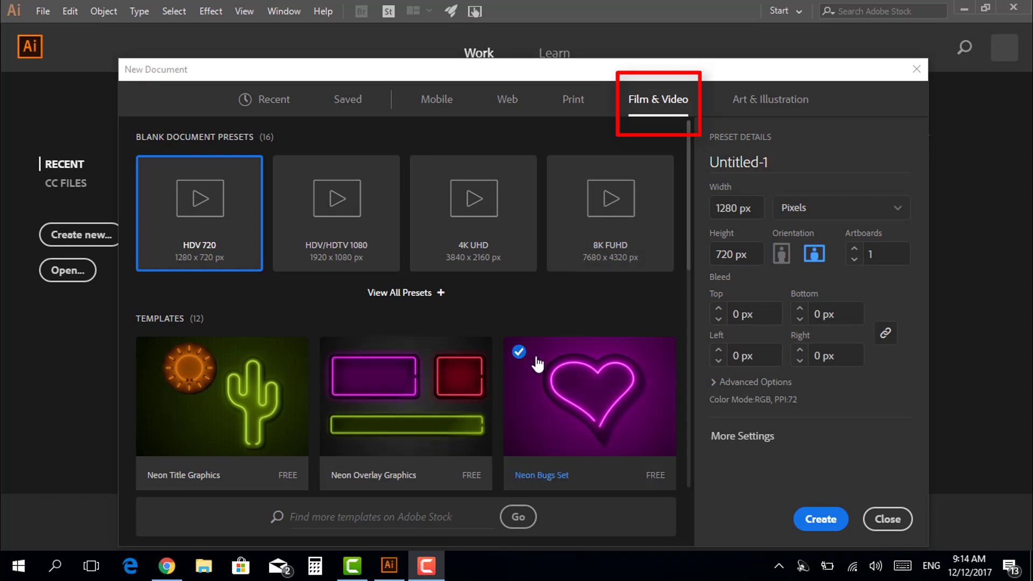
scroll(550, 355, "down", 5)
scroll(550, 355, "up", 3)
scroll(549, 355, "up", 2)
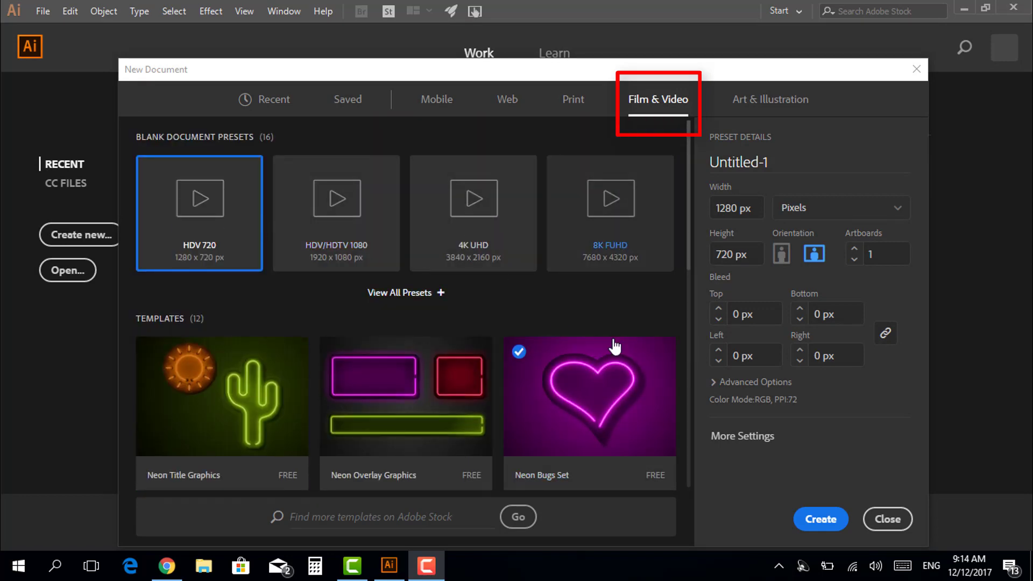
scroll(611, 347, "down", 2)
scroll(614, 350, "down", 1)
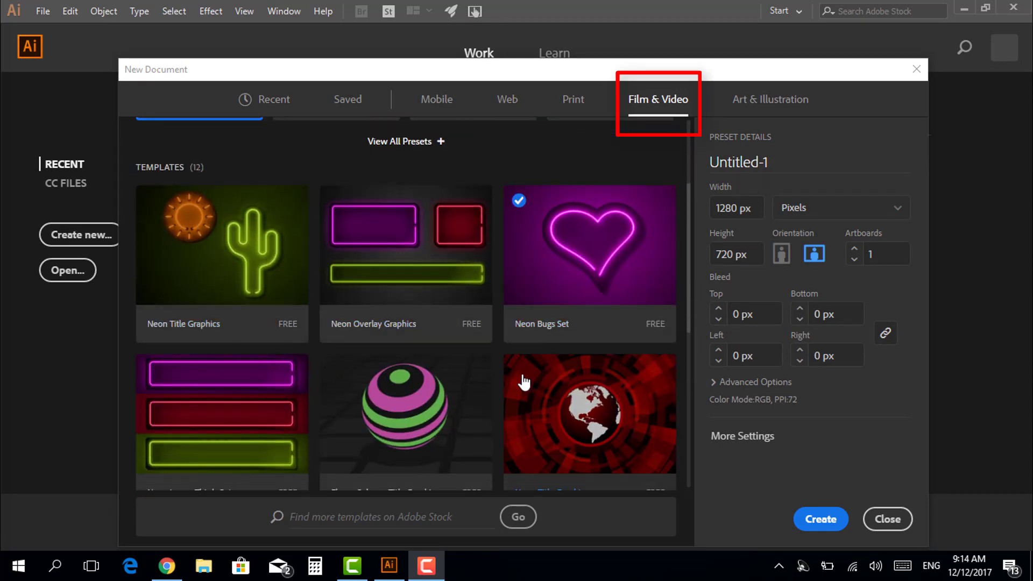
scroll(524, 382, "down", 2)
scroll(532, 377, "down", 8)
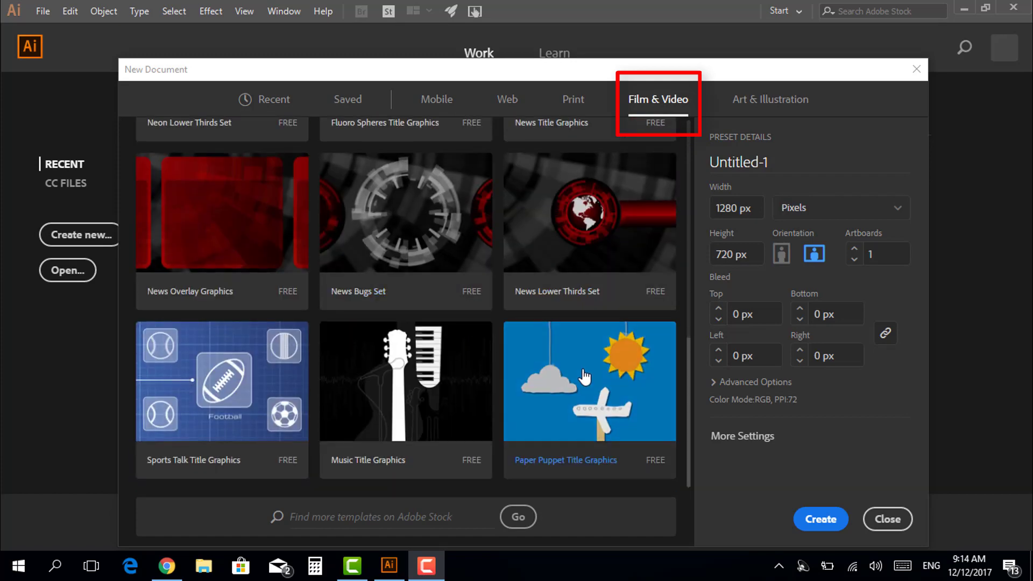
- Browse the Art & Illustration presets and templates, with Postcard at 288 x 560 pt
scroll(599, 299, "up", 5)
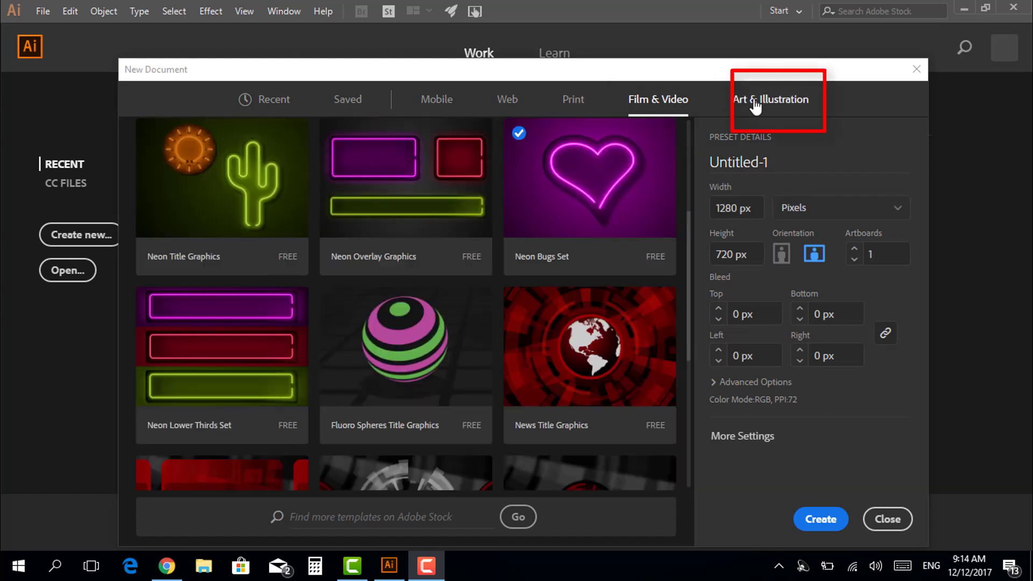
left_click(755, 102)
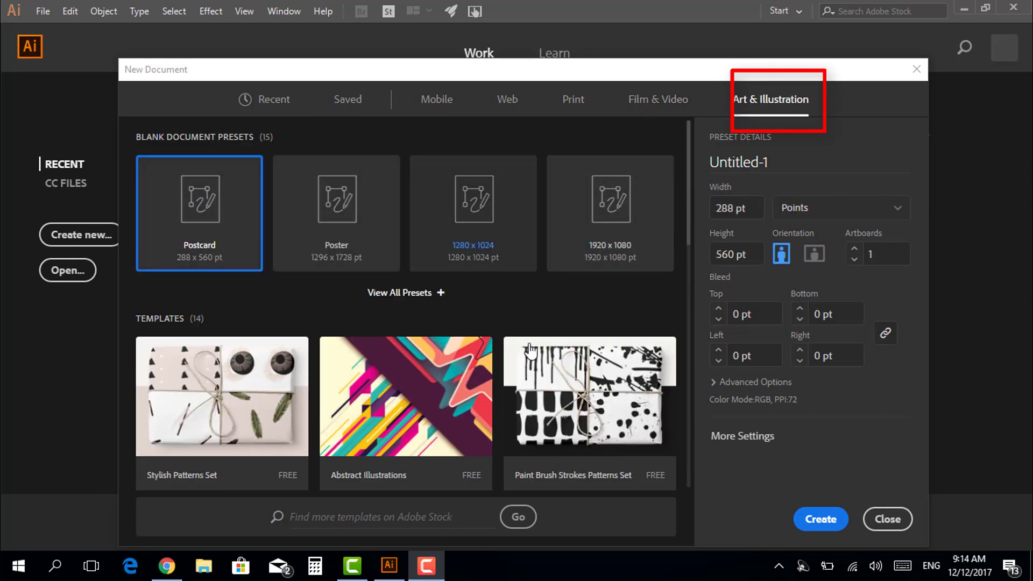
scroll(540, 315, "down", 5)
scroll(541, 315, "down", 2)
scroll(541, 314, "down", 3)
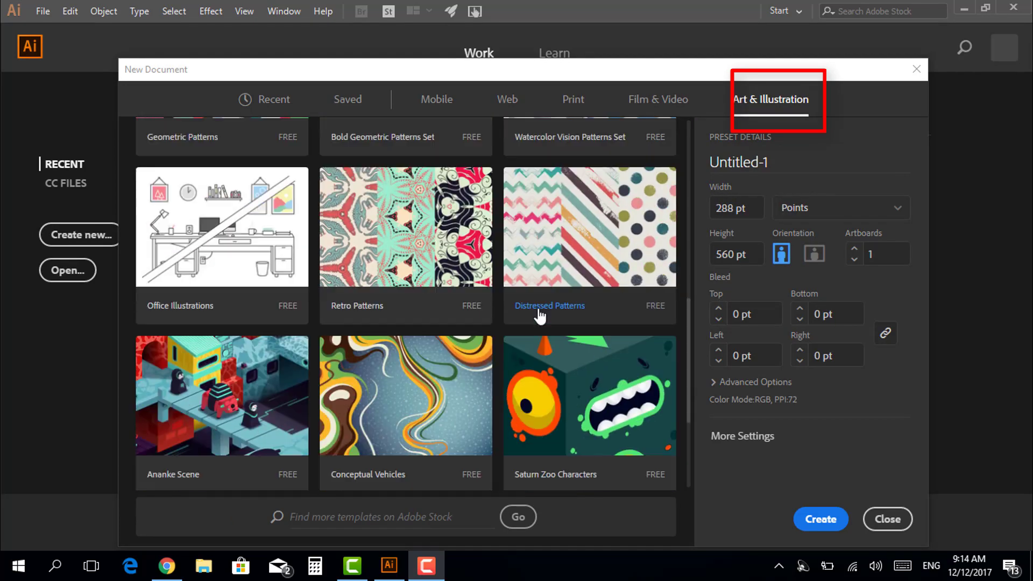
scroll(540, 315, "up", 5)
scroll(539, 311, "up", 5)
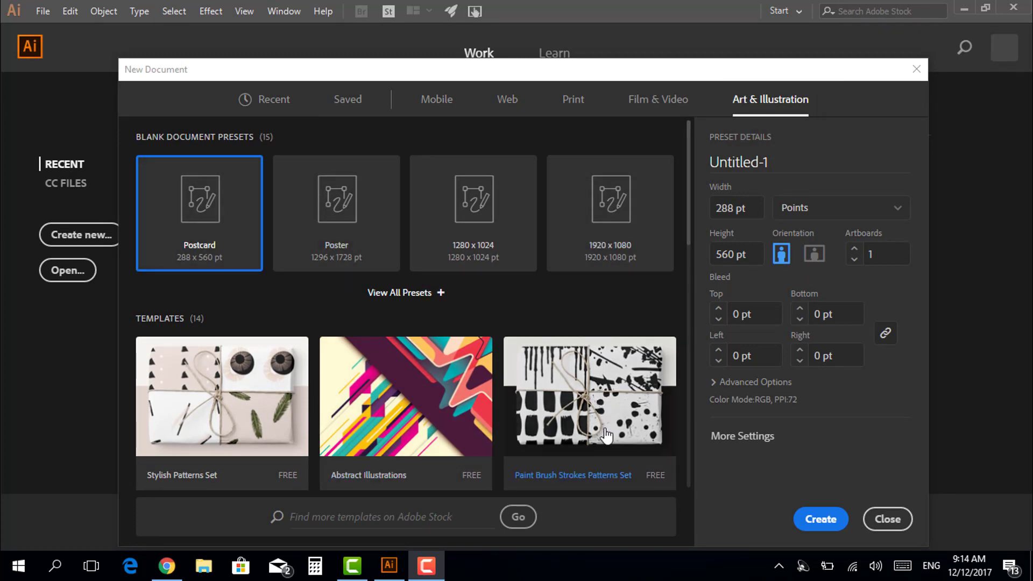
scroll(606, 435, "down", 3)
scroll(606, 435, "up", 3)
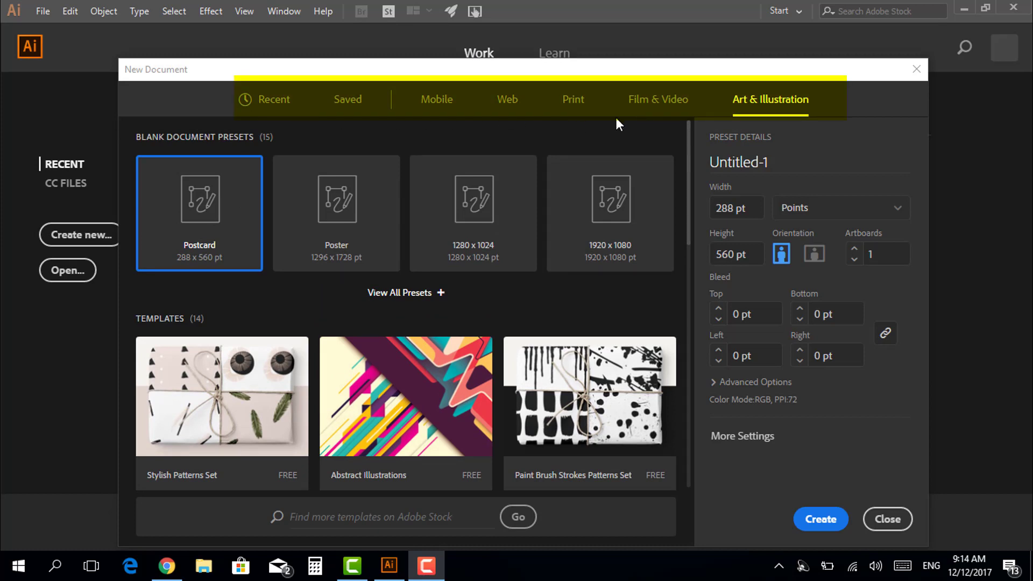
- Go from Print to Mobile presets and toggle iPhone 6/6s orientation to landscape and back to portrait
left_click(573, 108)
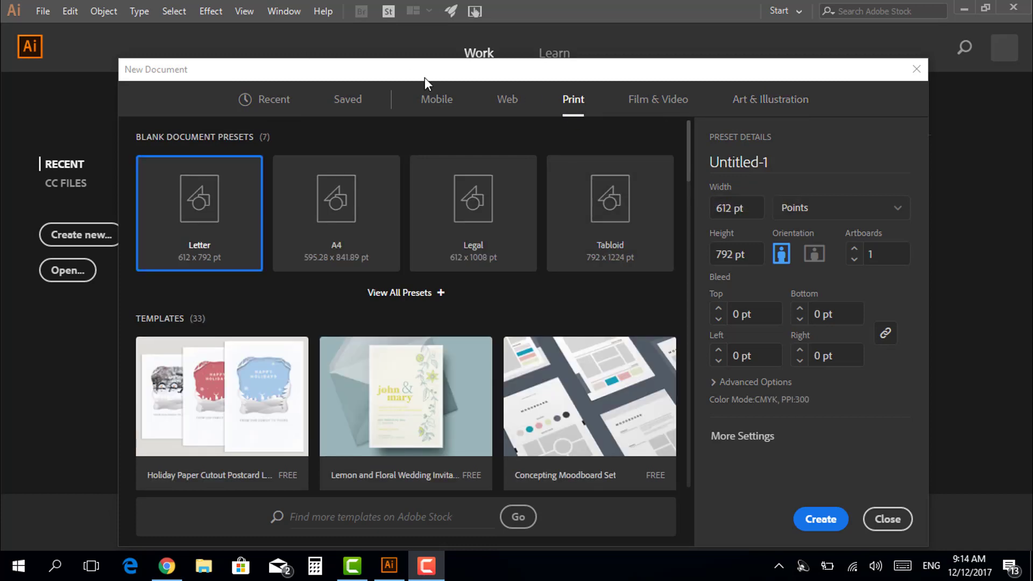
left_click(437, 99)
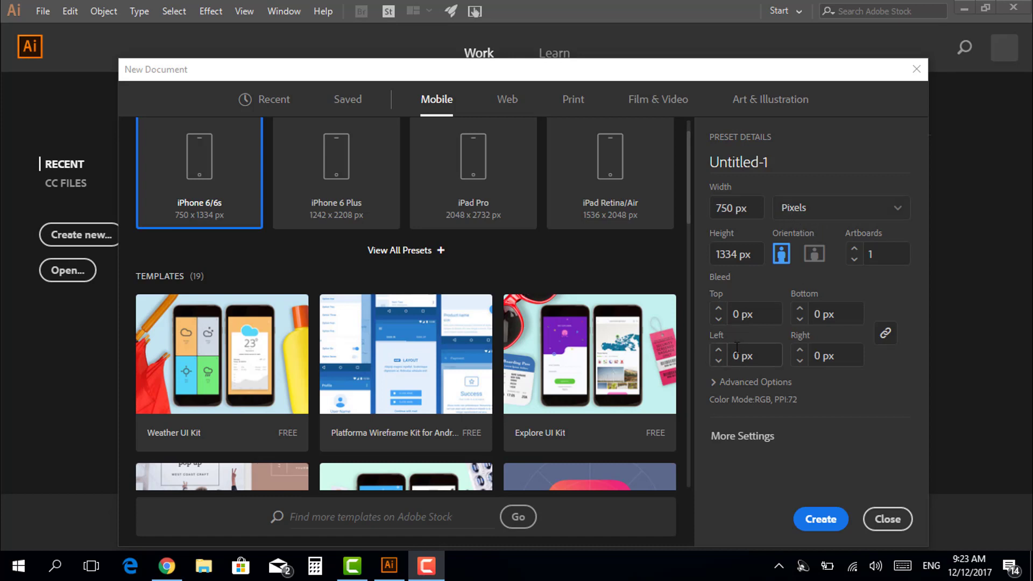
left_click(814, 254)
left_click(783, 257)
- Set the new mobile document's orientation to landscape
left_click(813, 254)
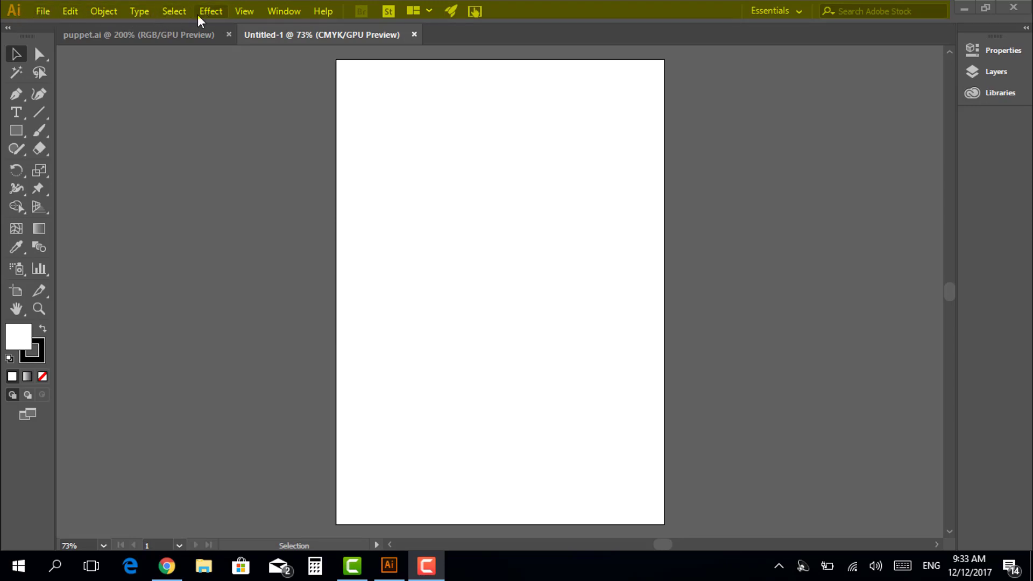
left_click(42, 15)
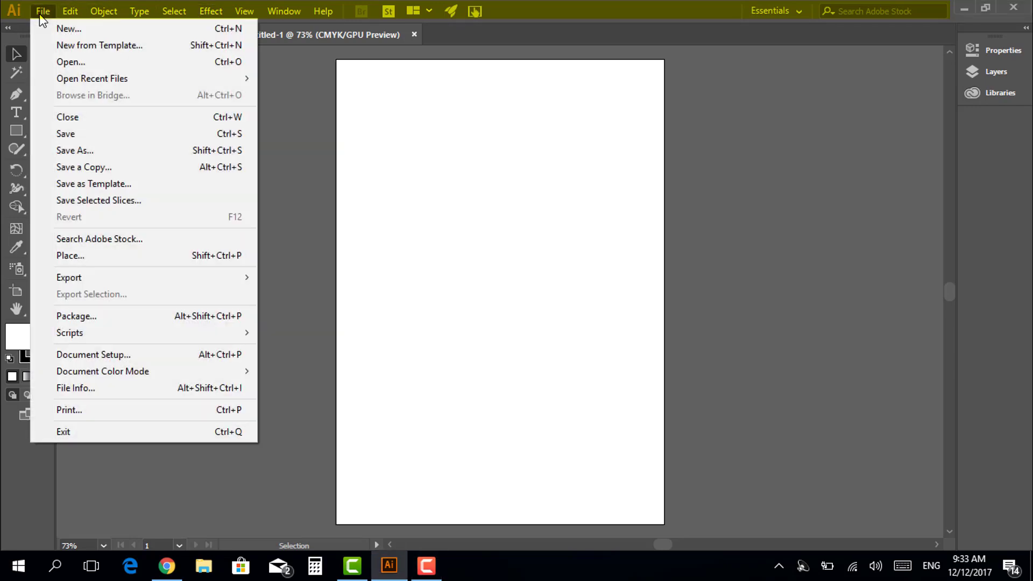
left_click(42, 11)
left_click(71, 12)
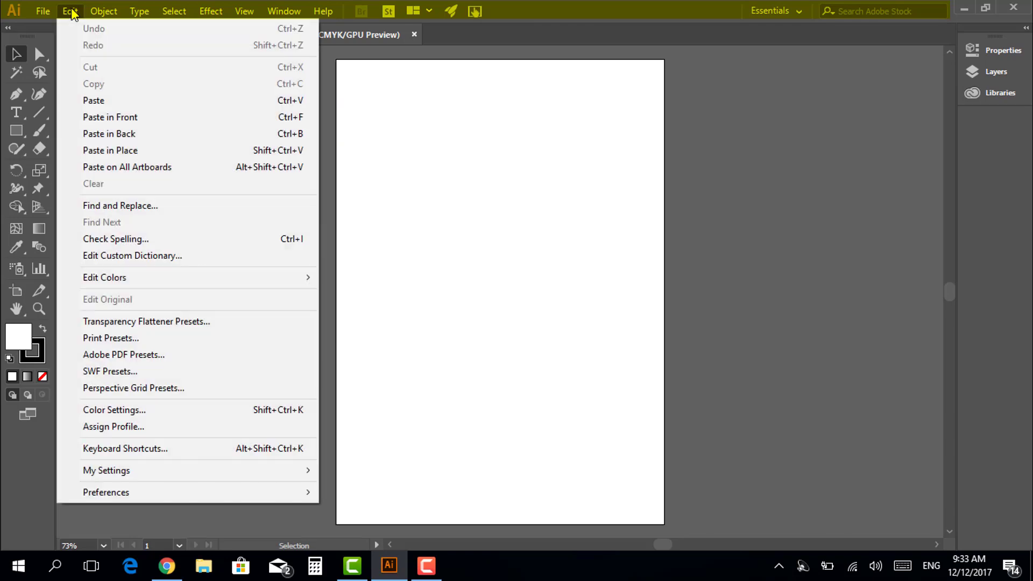
left_click(71, 12)
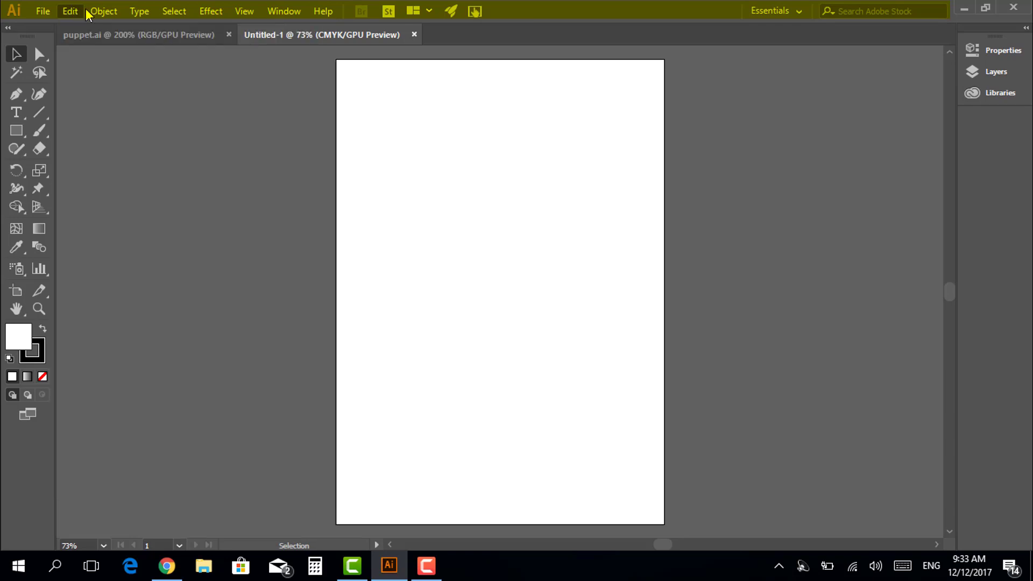
left_click(103, 12)
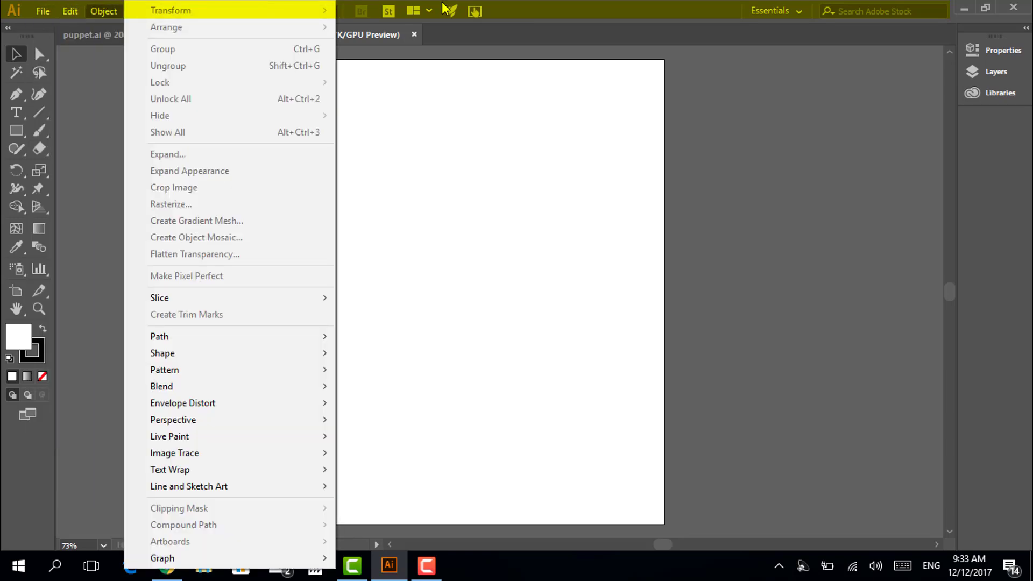
left_click(701, 79)
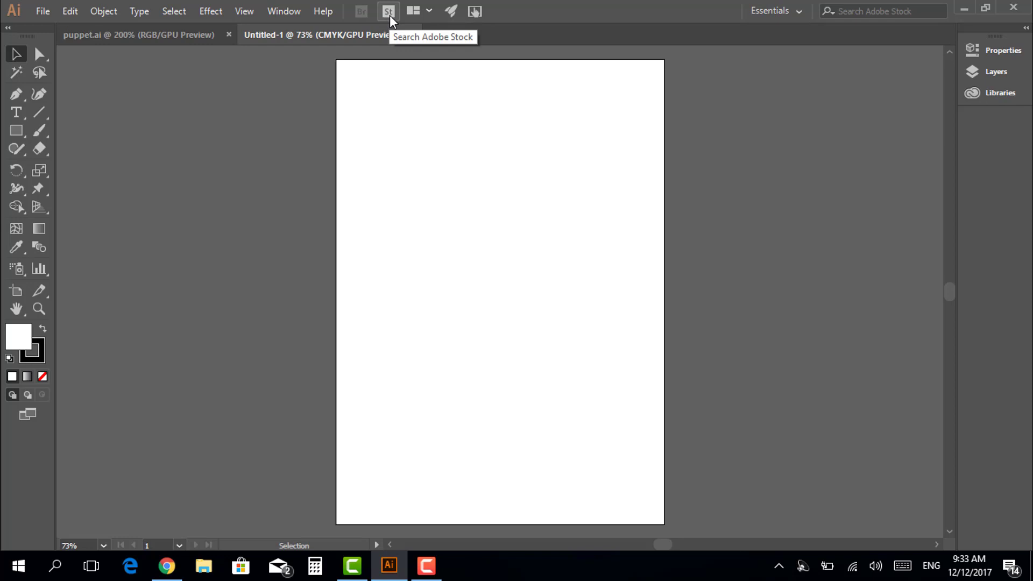
- Tile Untitled-1 and puppet.ai 2-up vertically and horizontally, then Consolidate All into tabs
left_click(389, 17)
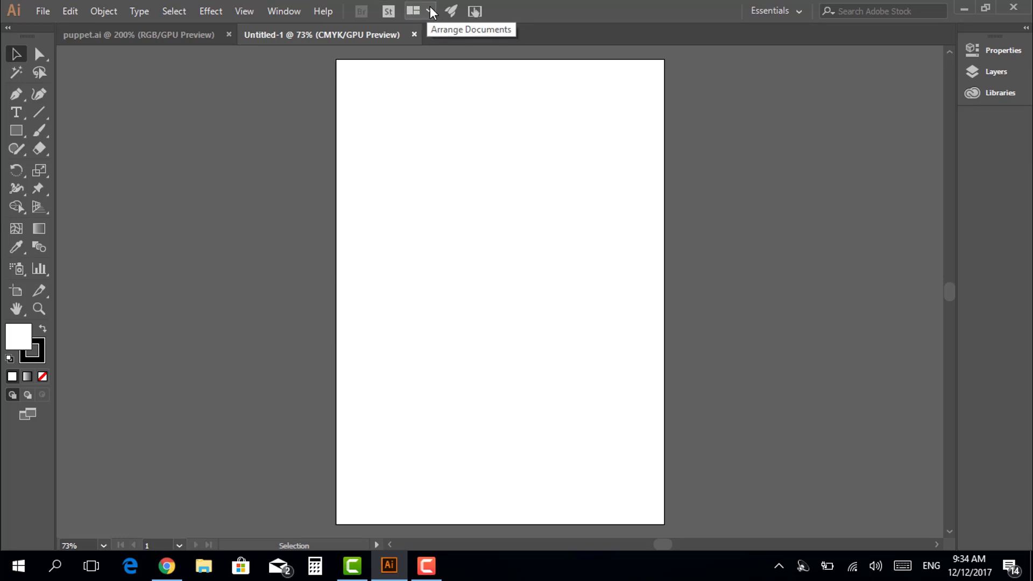
left_click(428, 11)
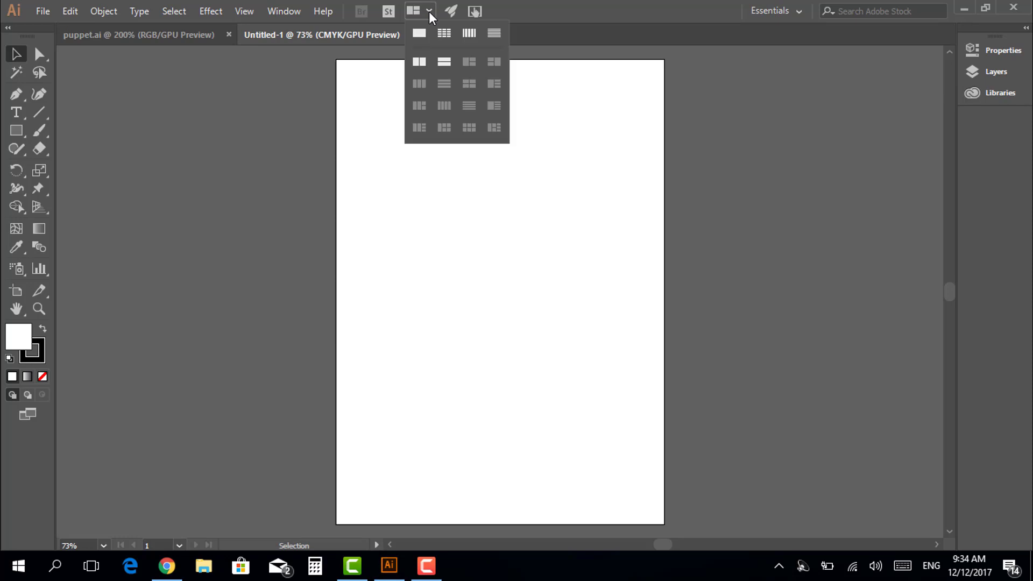
left_click(420, 63)
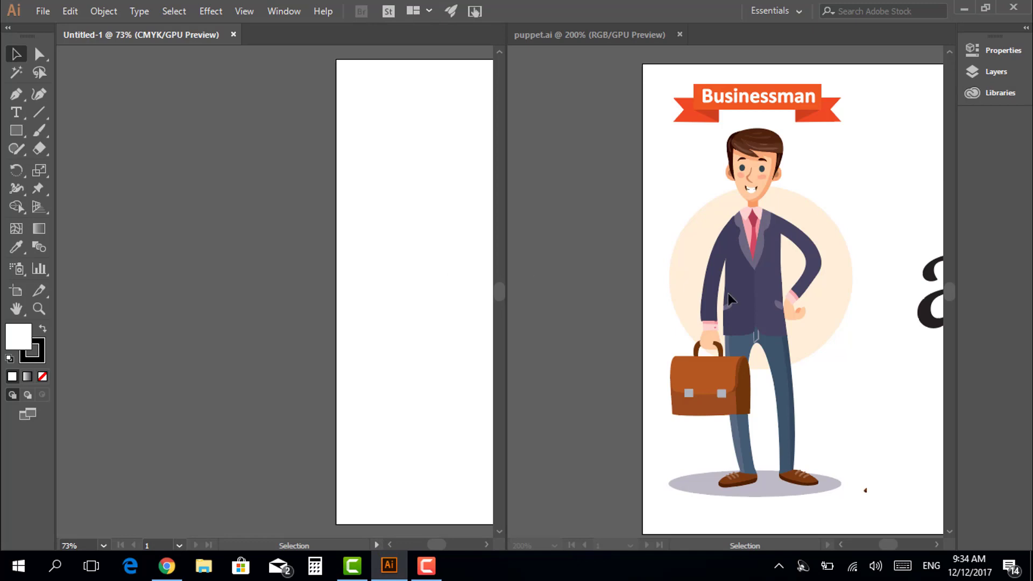
left_click(428, 11)
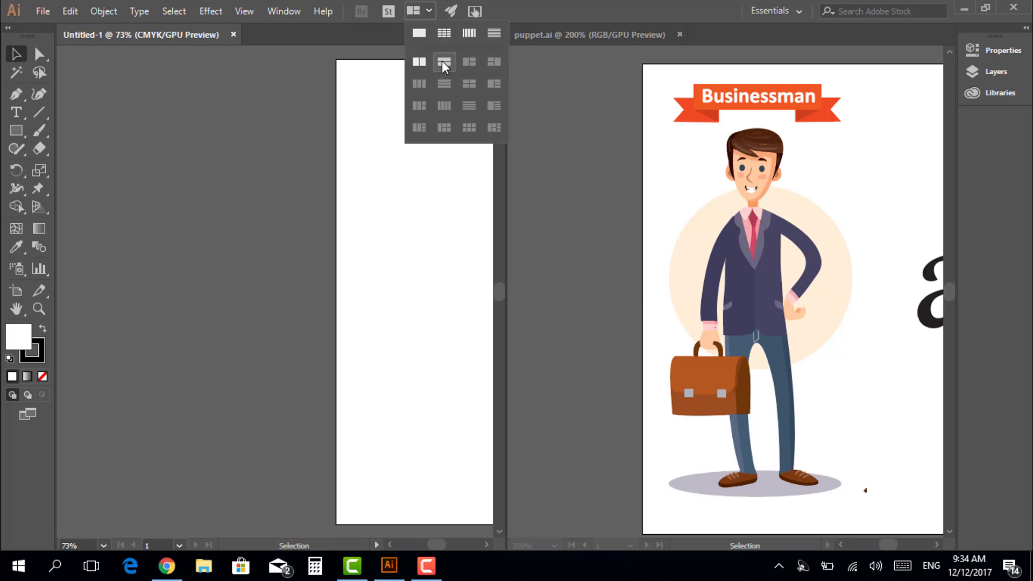
left_click(444, 61)
left_click(429, 11)
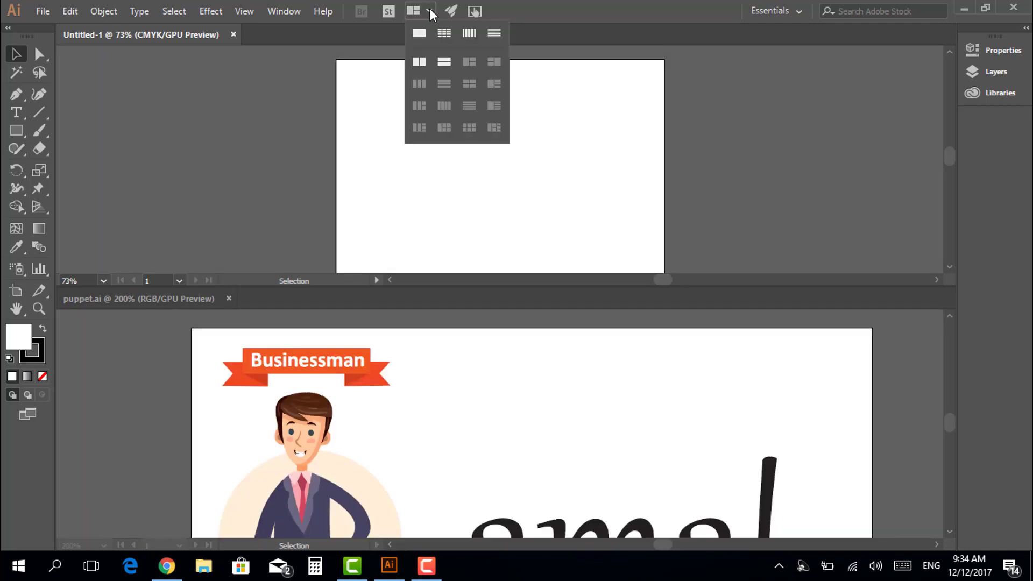
left_click(449, 33)
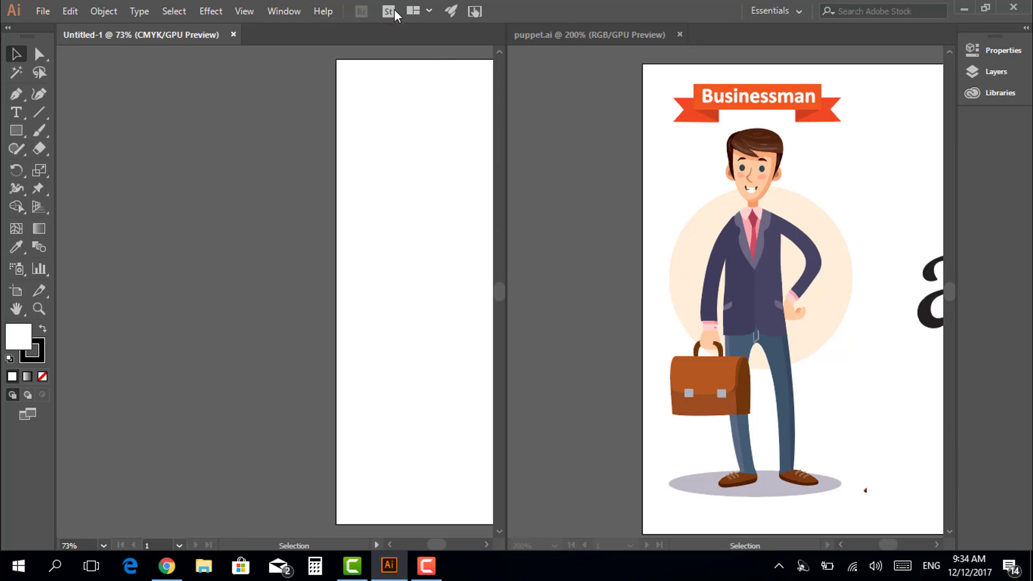
left_click(430, 11)
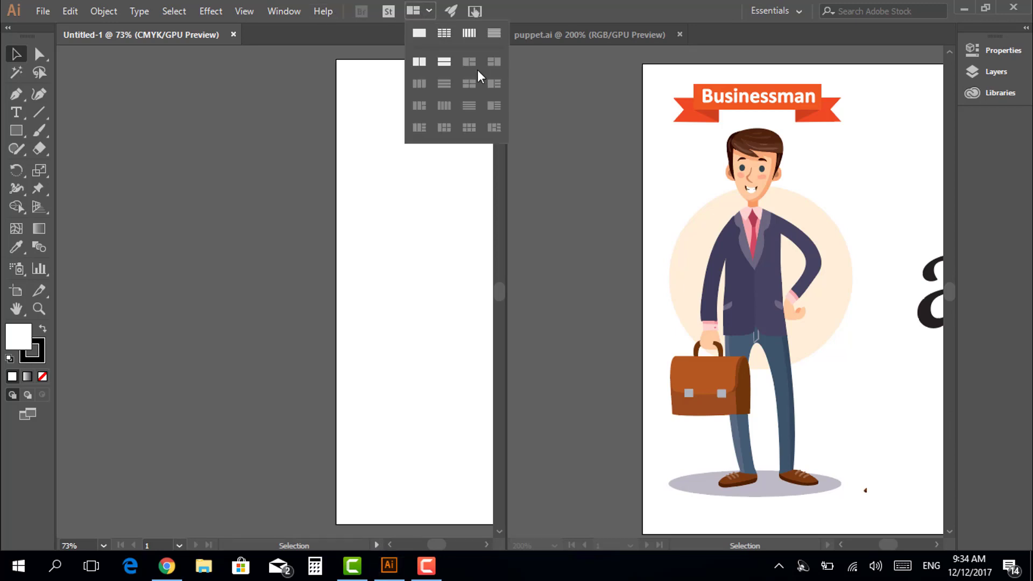
left_click(420, 34)
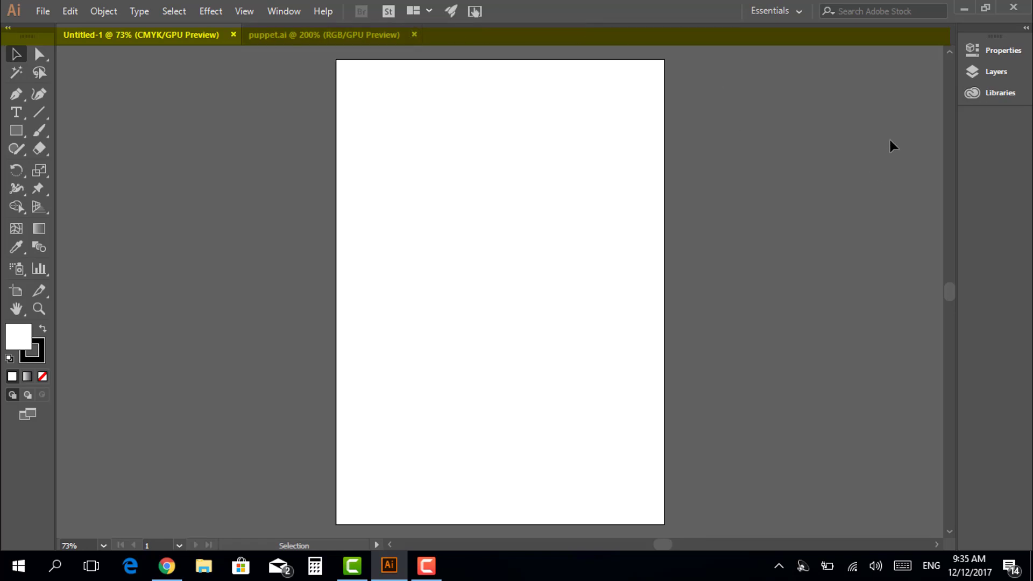
left_click(800, 10)
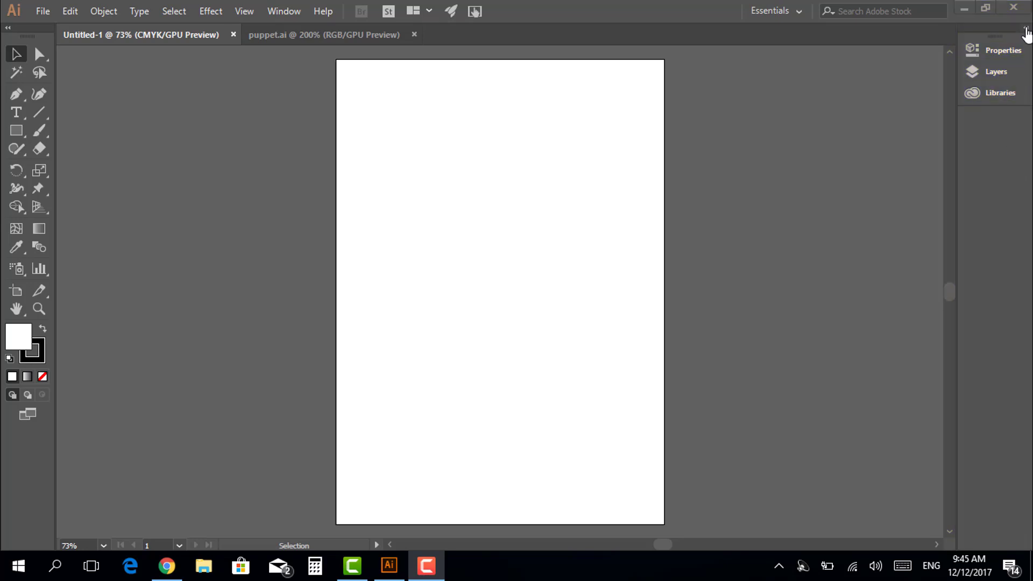
- Expand the Properties panel and watch it update for the Pen, Paintbrush and Direct Selection tools
left_click(1026, 29)
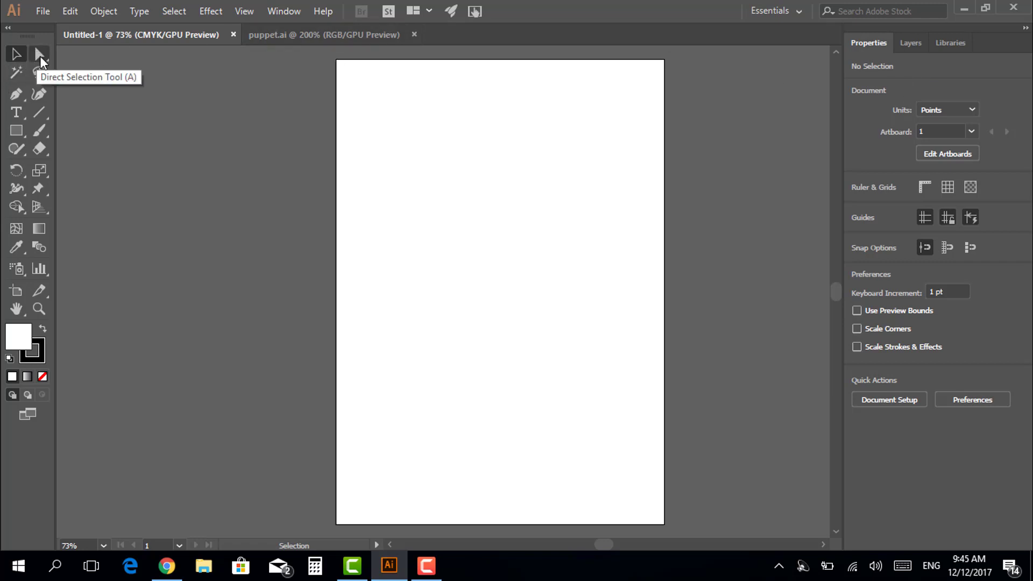
left_click(18, 96)
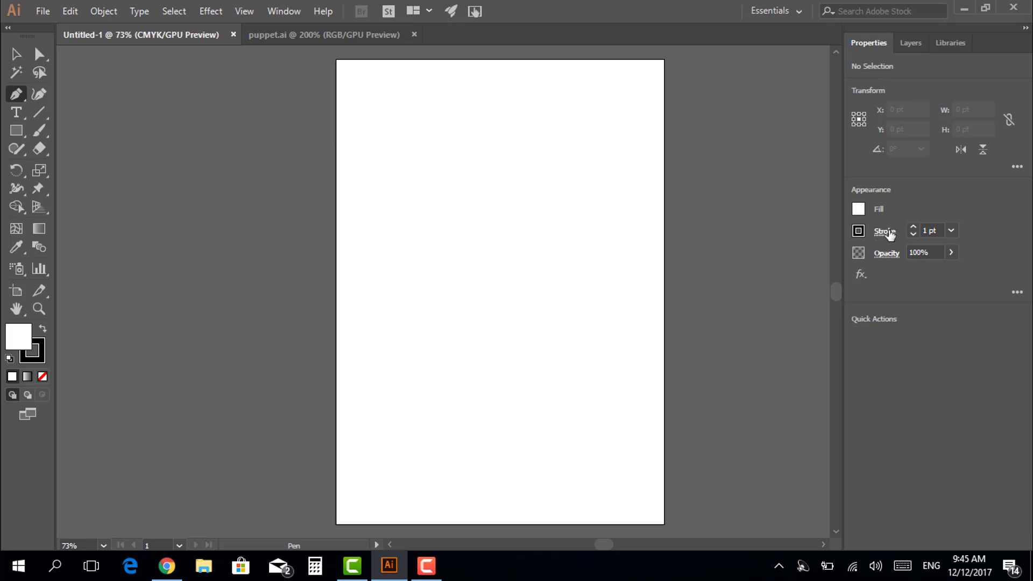
left_click(42, 130)
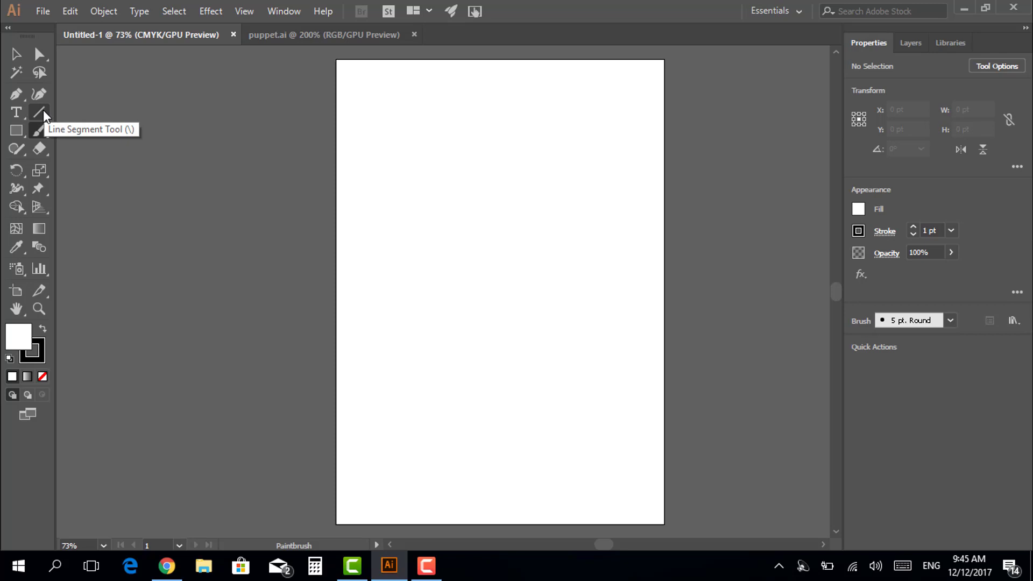
left_click(40, 54)
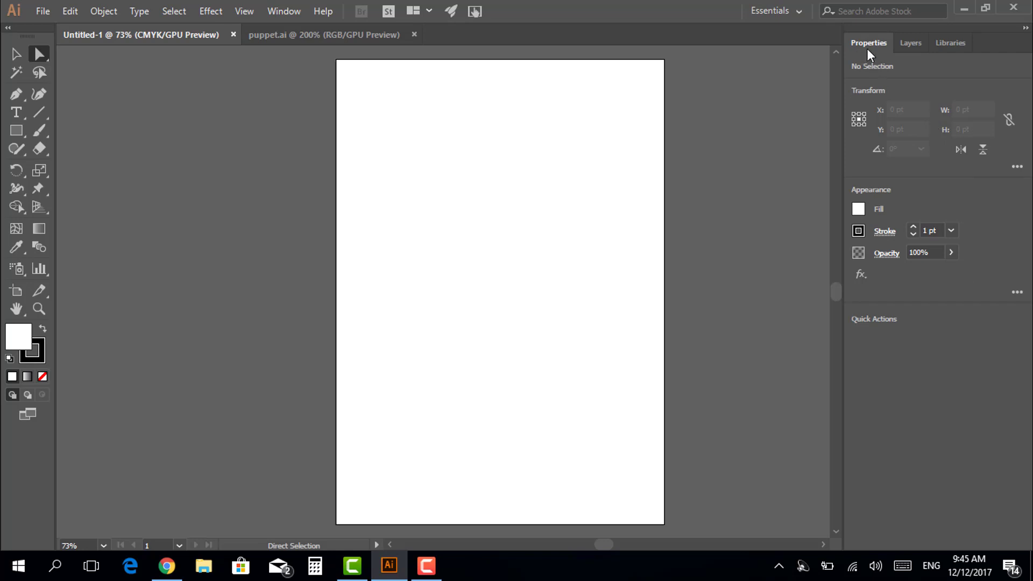
- Look through the Layers and Libraries panels, then dismiss the My Library list
left_click(912, 44)
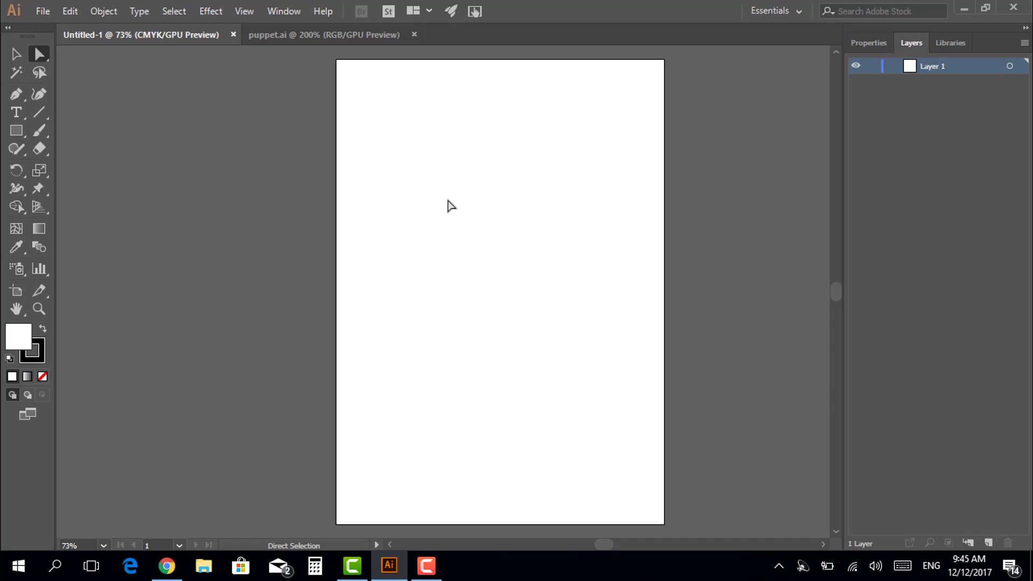
left_click(948, 44)
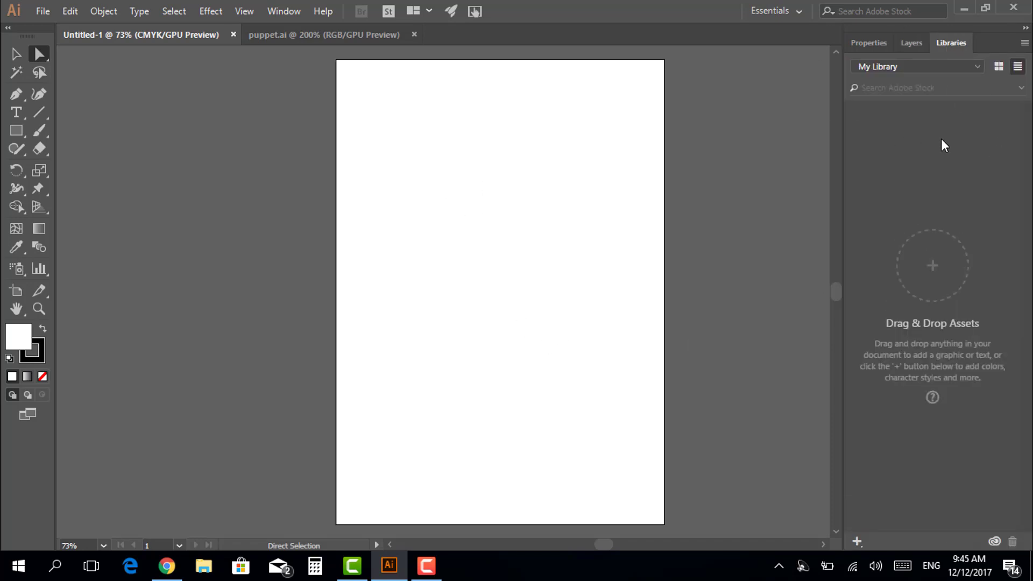
left_click(971, 67)
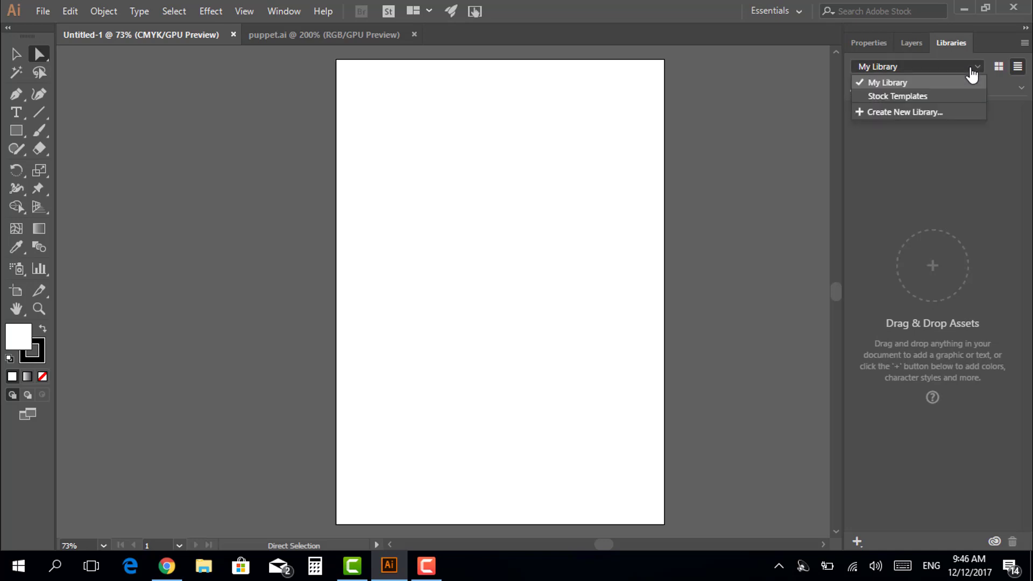
left_click(971, 69)
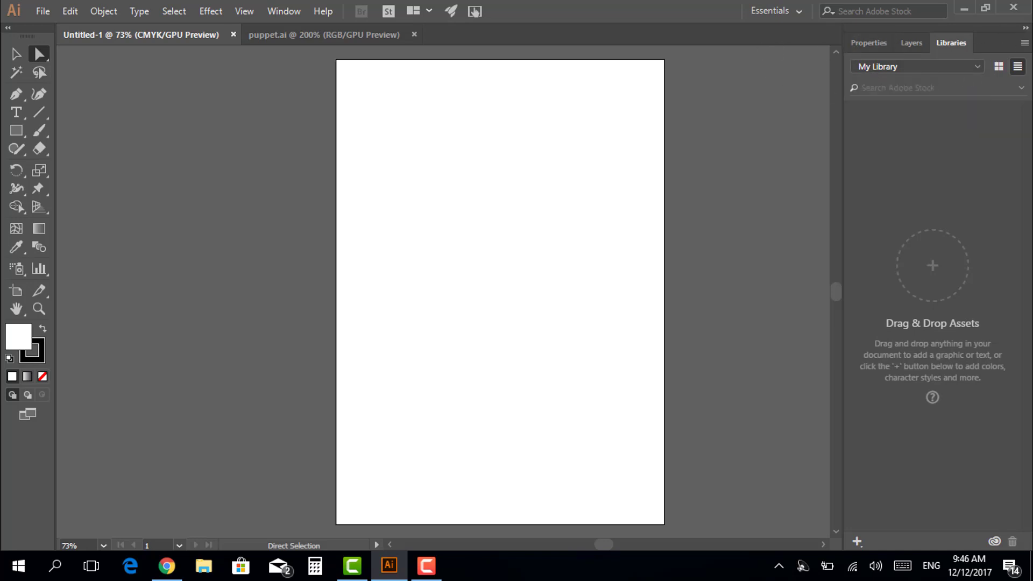
- Collapse the dock to icons, view the Libraries and Properties flyouts, and expand the dock
left_click(1026, 28)
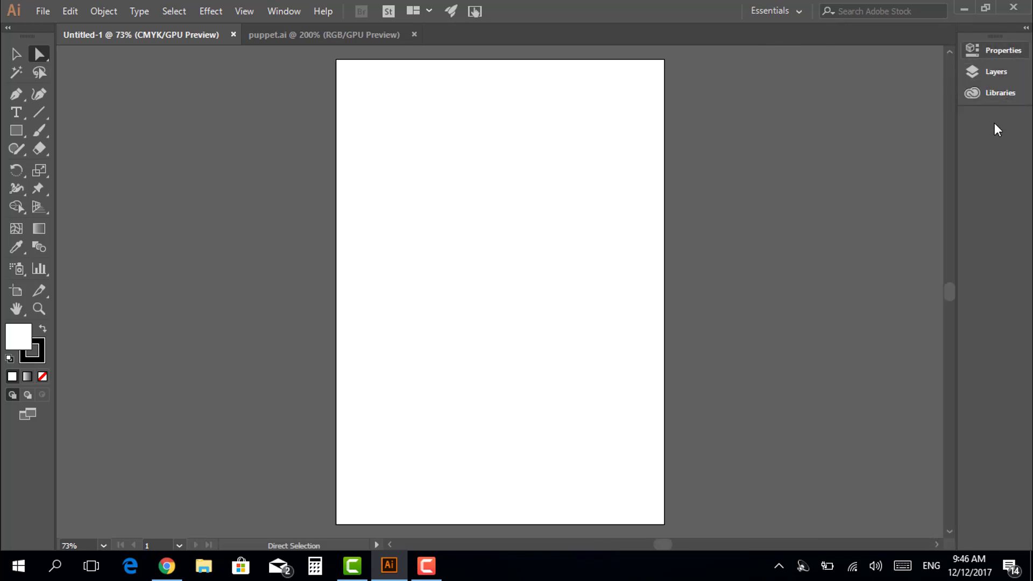
left_click(995, 69)
left_click(997, 91)
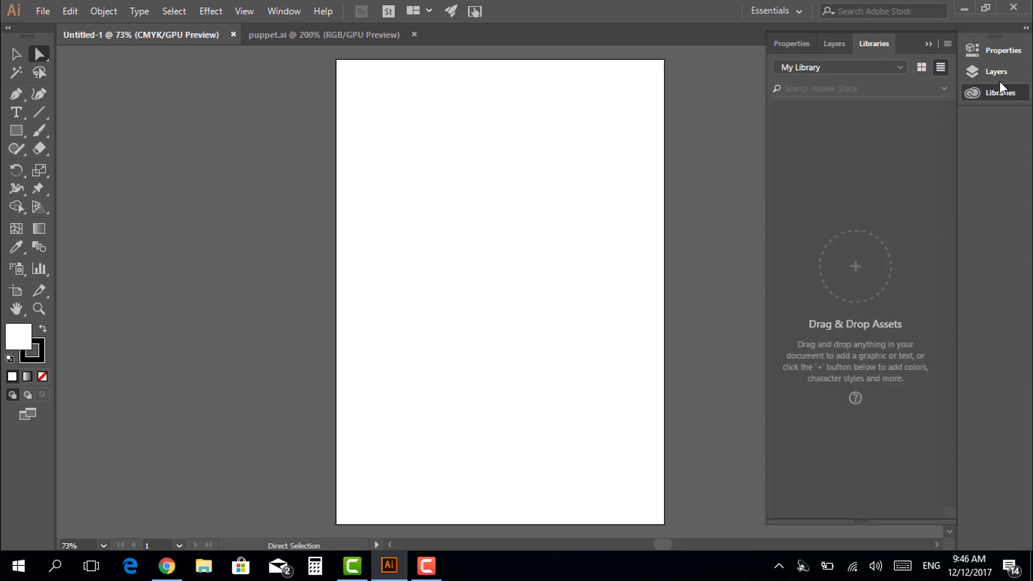
left_click(1000, 53)
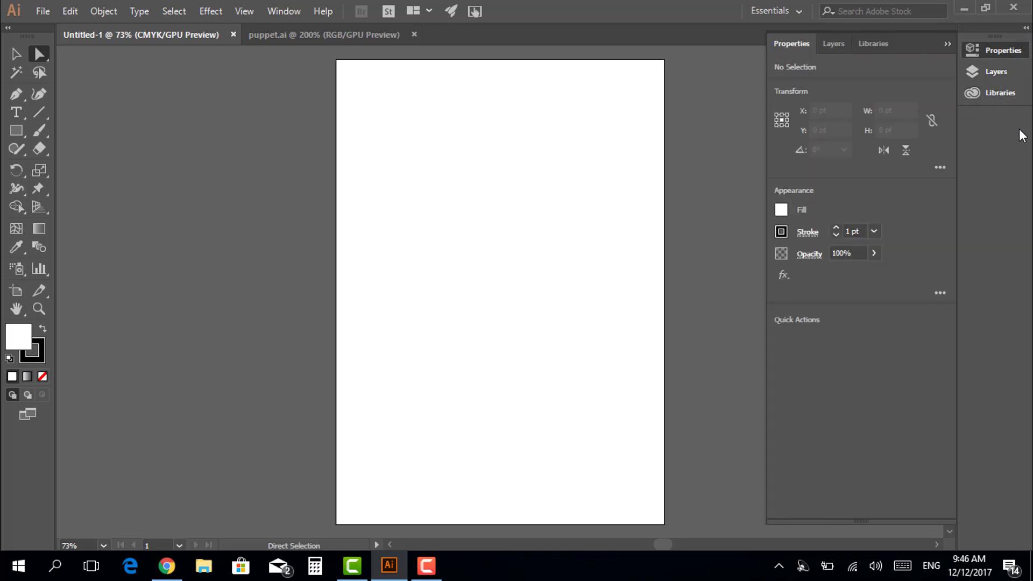
left_click(1025, 28)
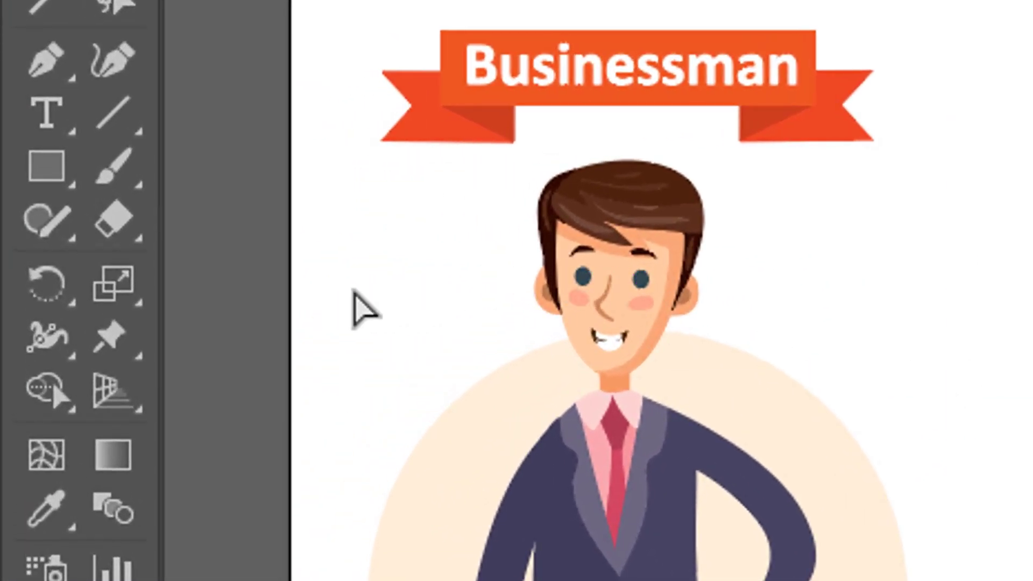
- Switch to the puppet.ai document with the businessman and 'amal' lettering
left_click(137, 344)
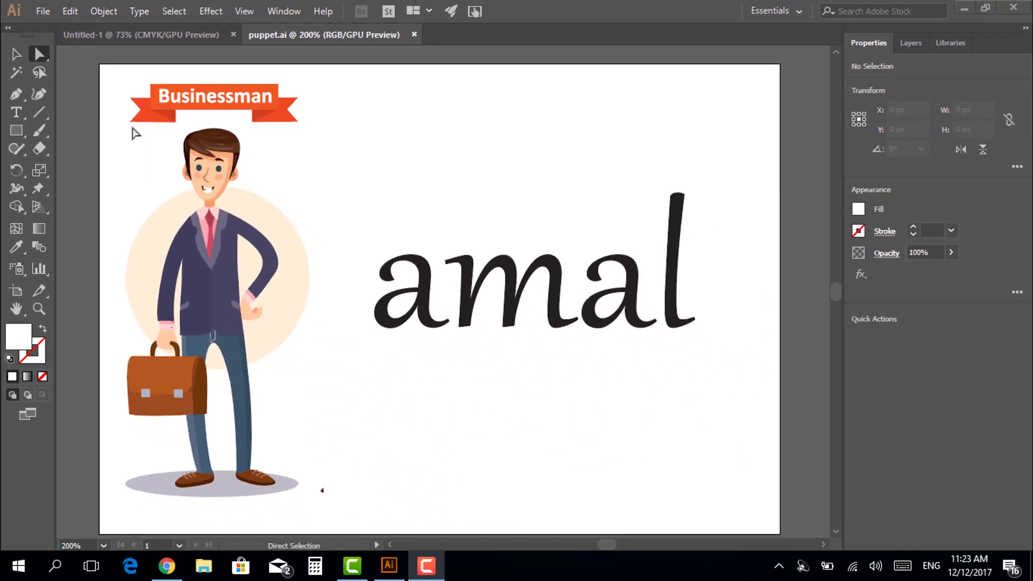
- Select the businessman group, take the Puppet Warp tool, and dismiss its introduction tour
key("v")
left_click(212, 253)
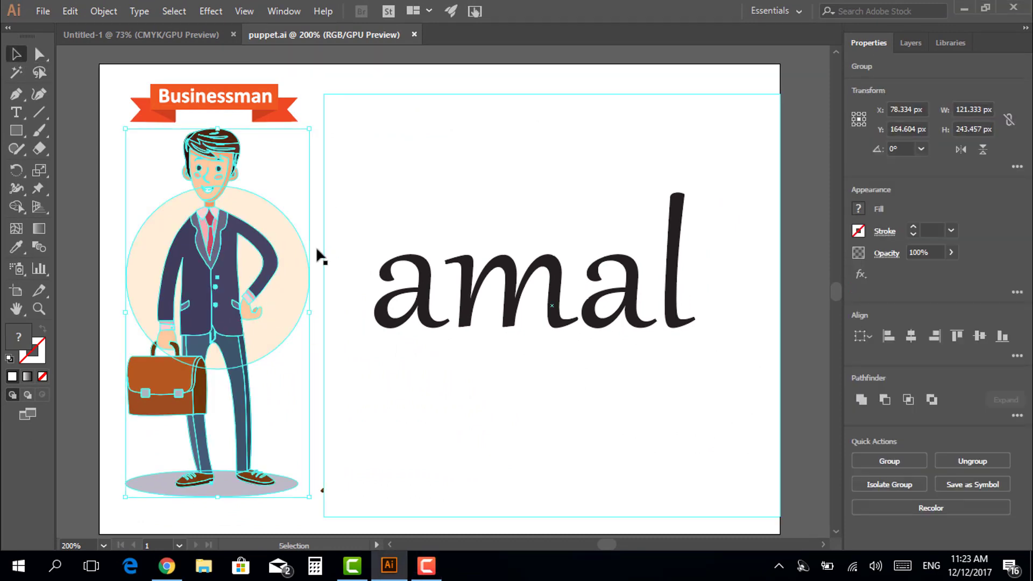
left_click(39, 190)
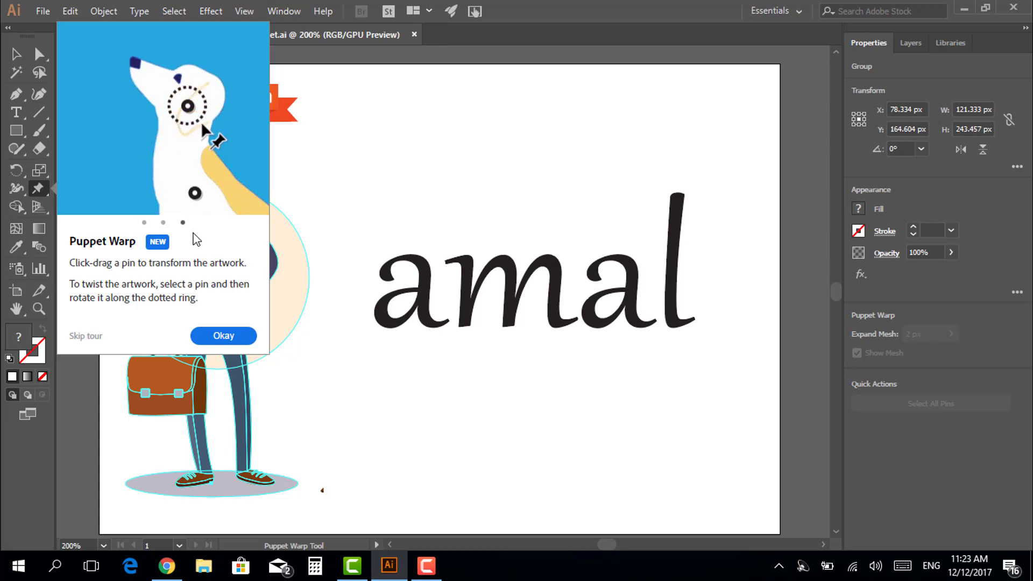
left_click(228, 335)
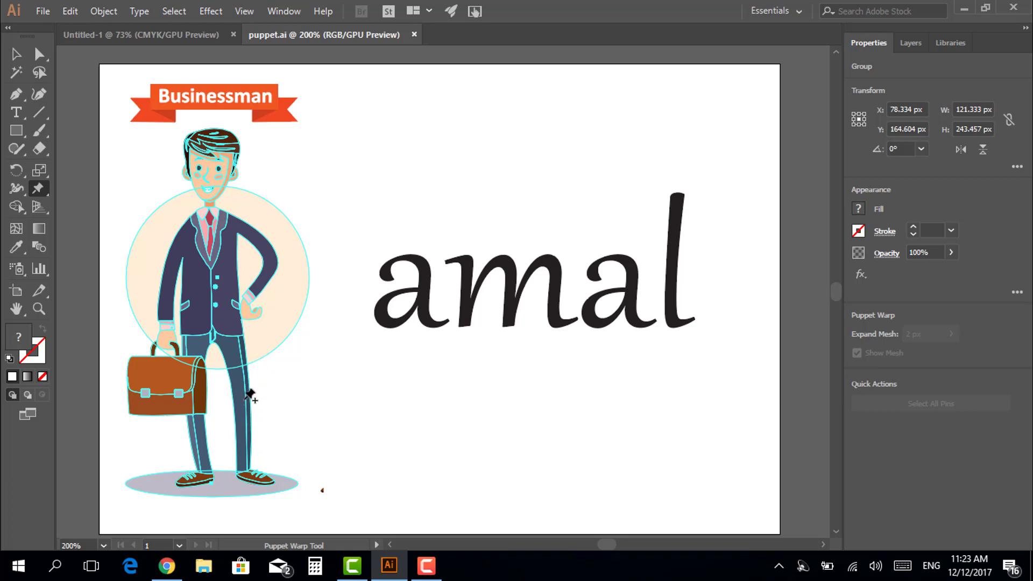
- Pin the businessman's thigh, knee and foot, then rotate the knee and foot pins
left_click(245, 399)
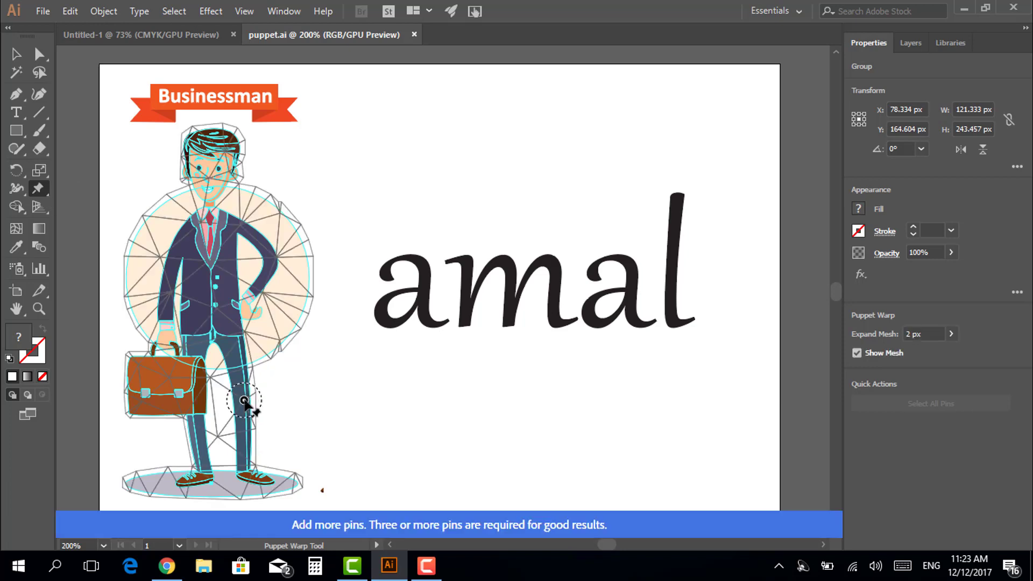
left_click(231, 342)
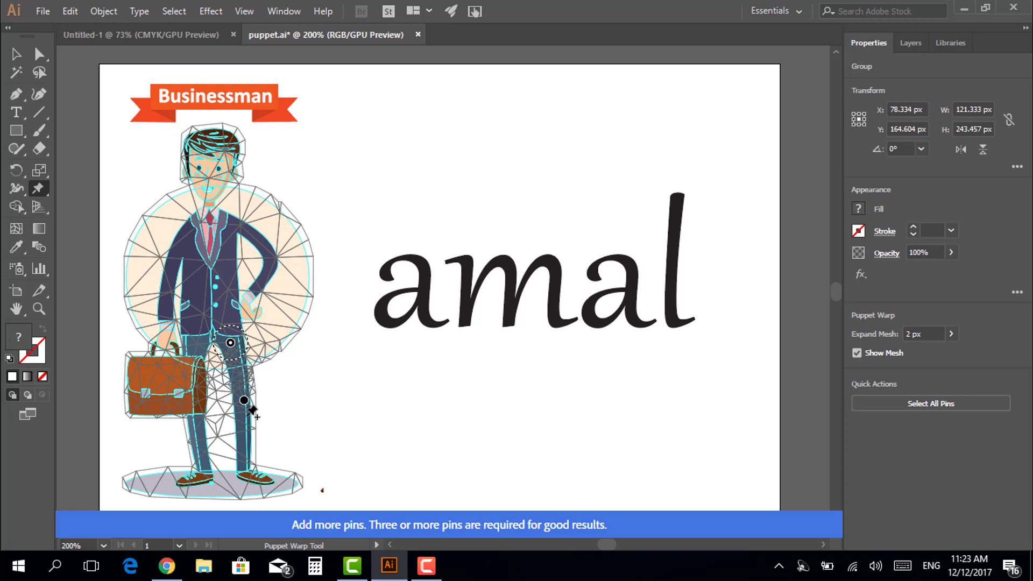
left_click(246, 464)
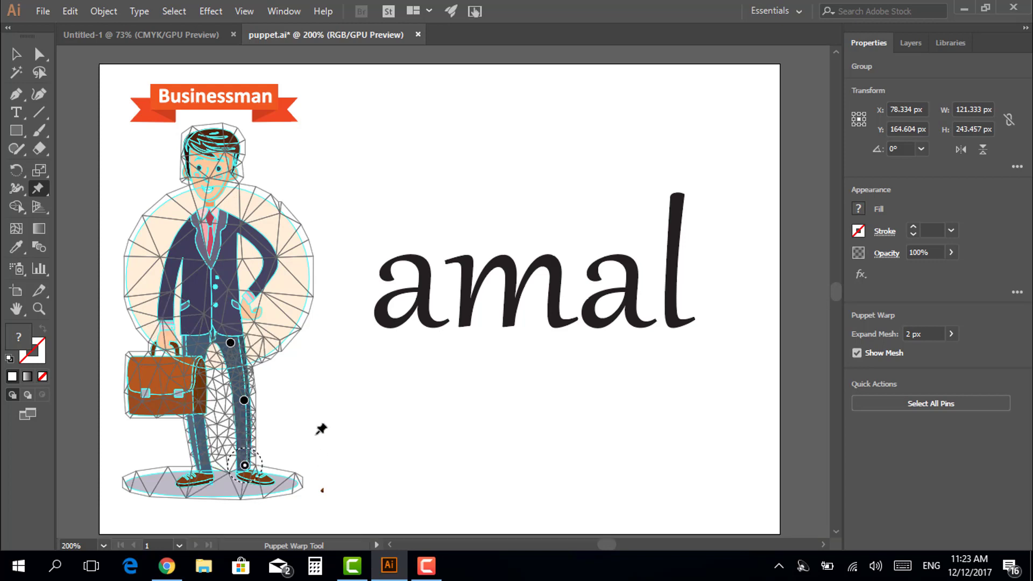
left_click(247, 402)
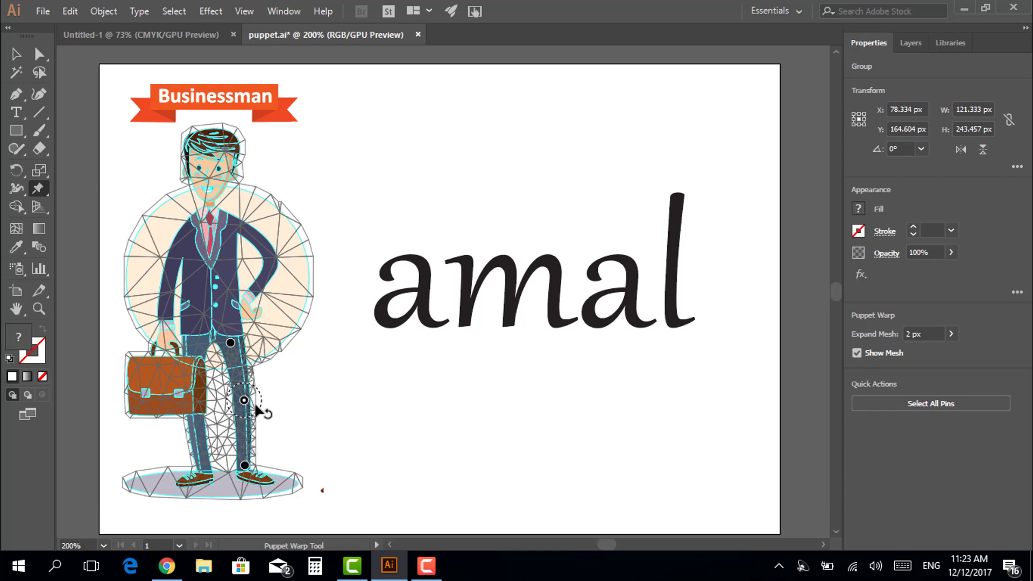
mouse_move(258, 411)
left_mouse_down()
mouse_move(274, 410)
mouse_move(262, 423)
mouse_move(289, 404)
left_mouse_up()
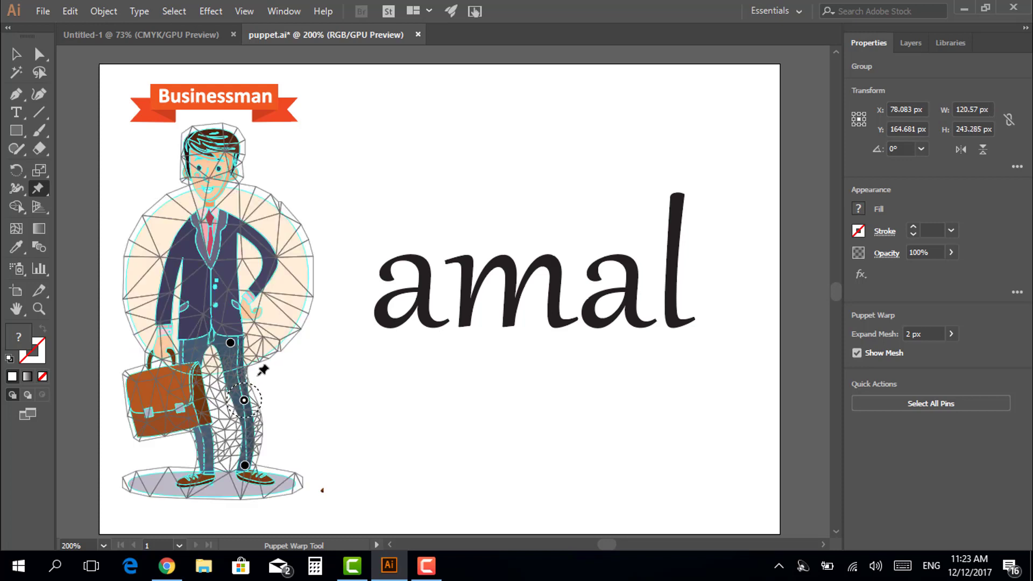
left_click(245, 465)
left_click_drag(261, 467, 283, 452)
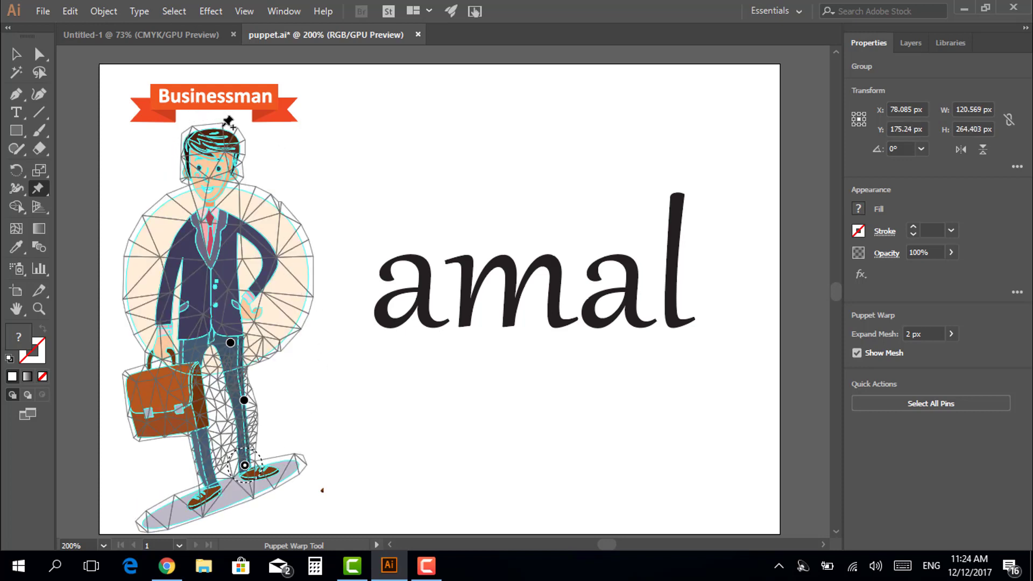
- Add puppet pins at the businessman's head top, chin and neck
left_click(216, 134)
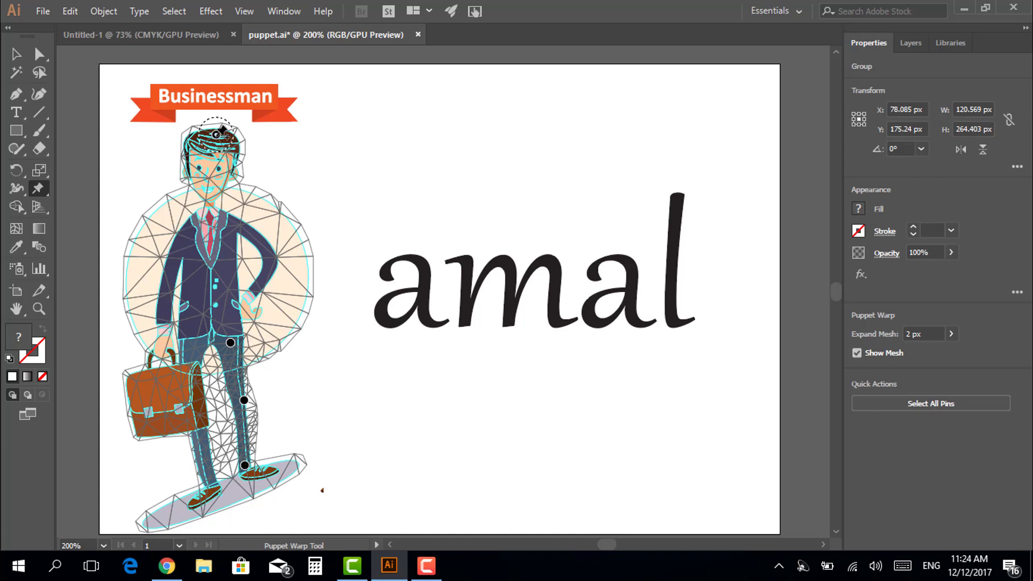
left_click(207, 184)
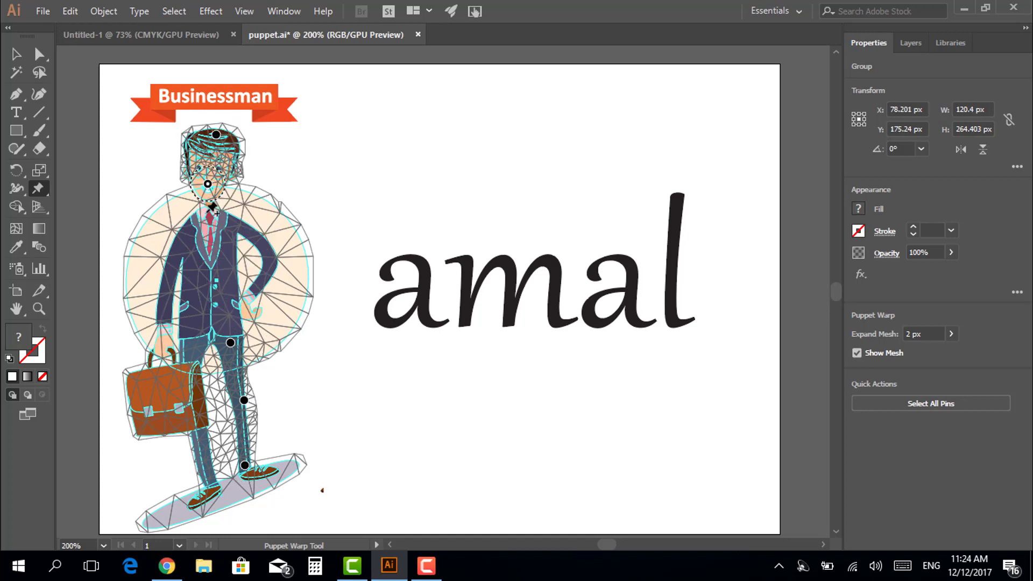
left_click(206, 213)
- Tilt the head pin, push the neck pin right, and commit the warp
left_click(216, 134)
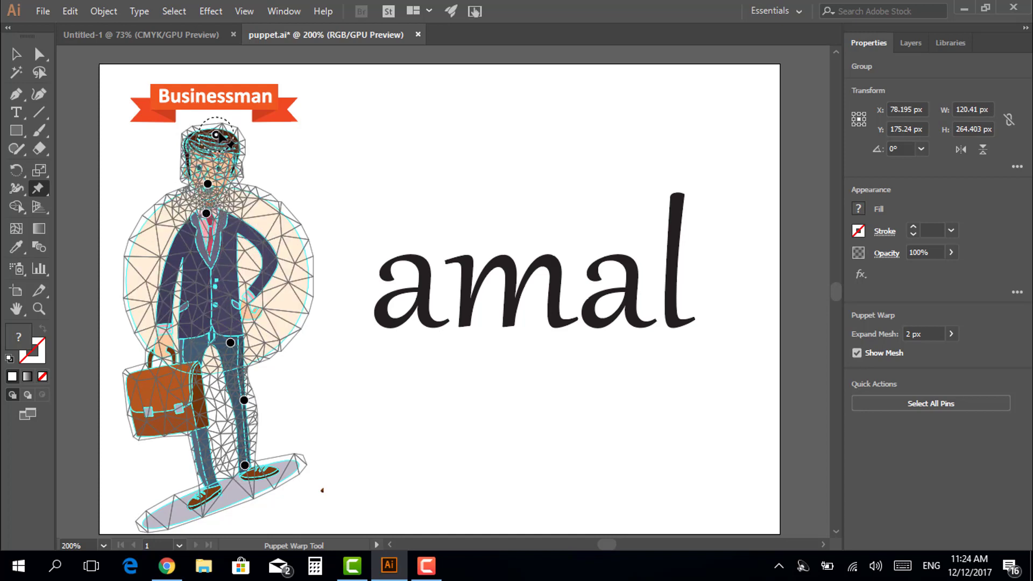
mouse_move(226, 135)
left_mouse_down()
mouse_move(229, 125)
mouse_move(229, 133)
left_mouse_up()
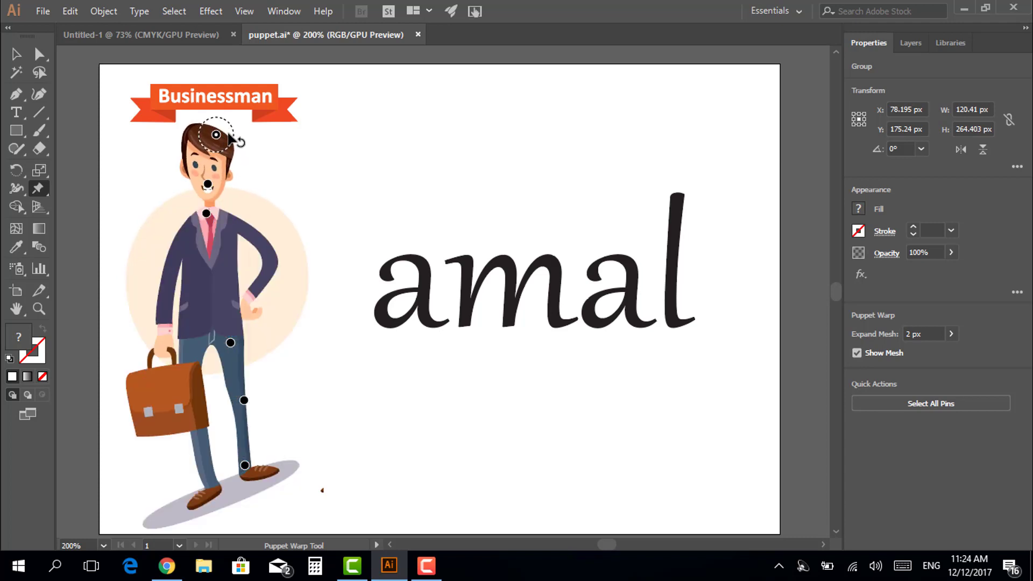
left_click_drag(230, 137, 231, 141)
left_click(207, 213)
left_click_drag(207, 214, 222, 217)
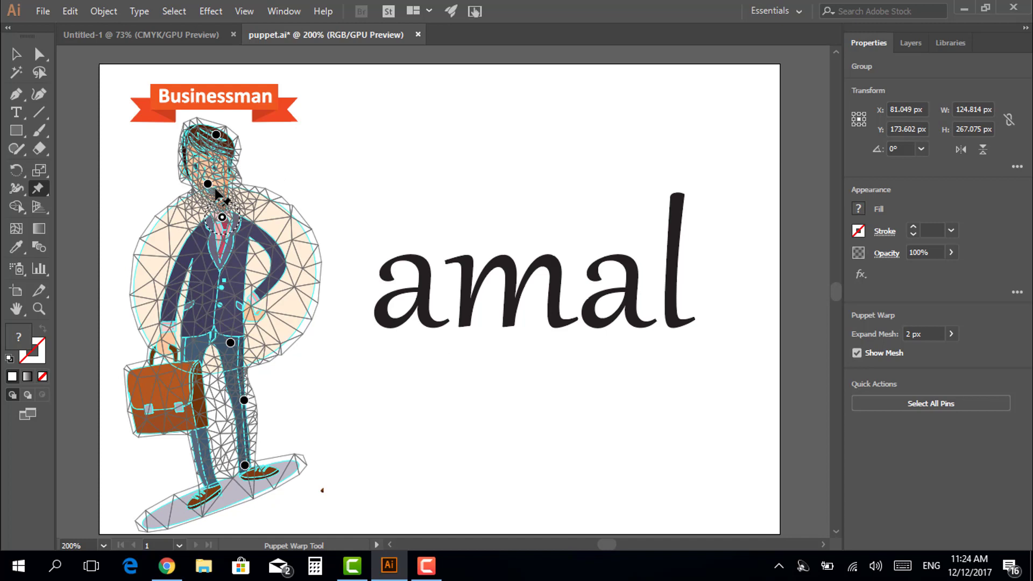
left_click(16, 54)
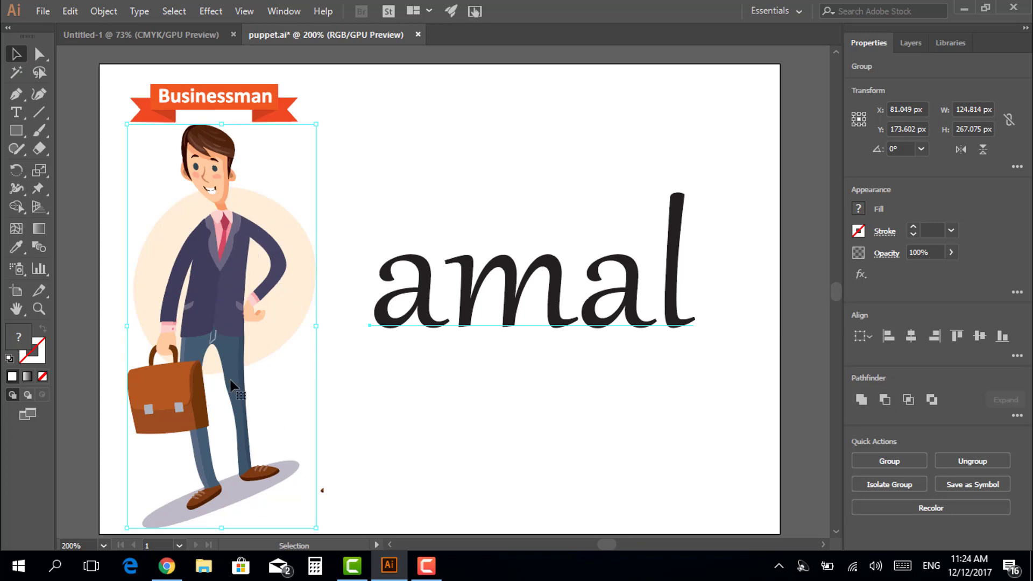
- Select the 'amal' text and apply Puppet Warp to it
key("ctrl+alt+bracketright")
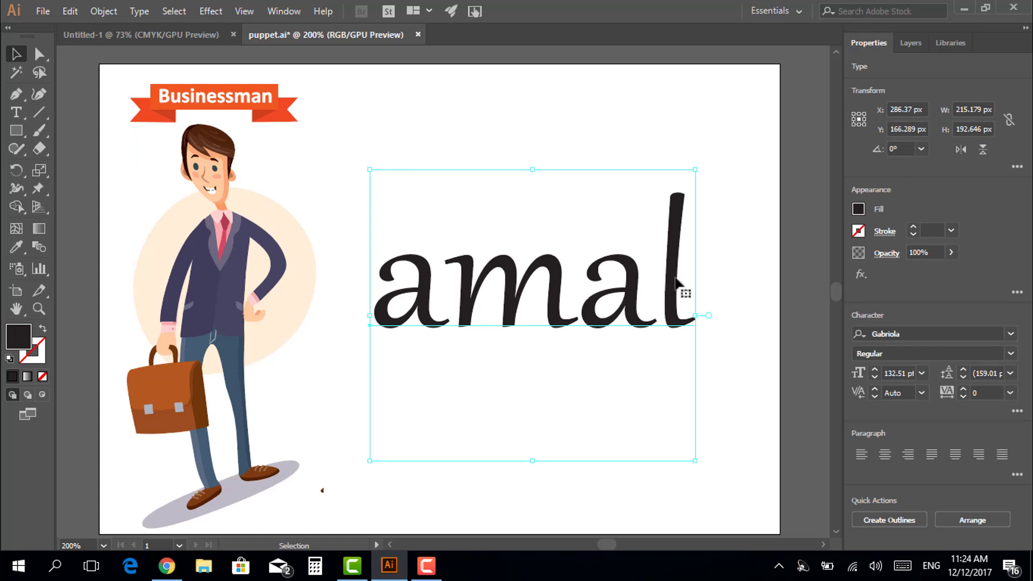
left_click(39, 189)
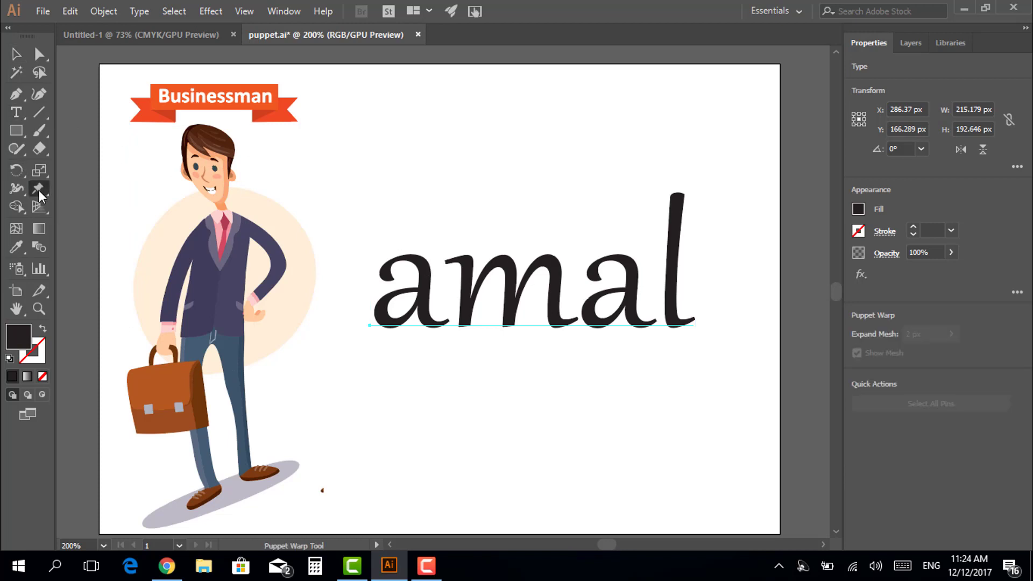
left_click(16, 54)
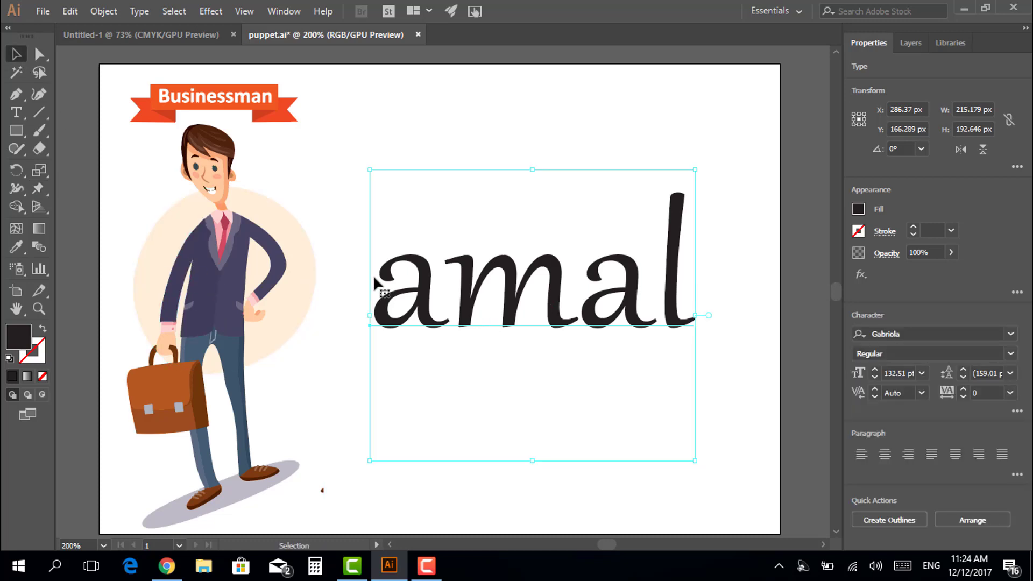
left_click(39, 189)
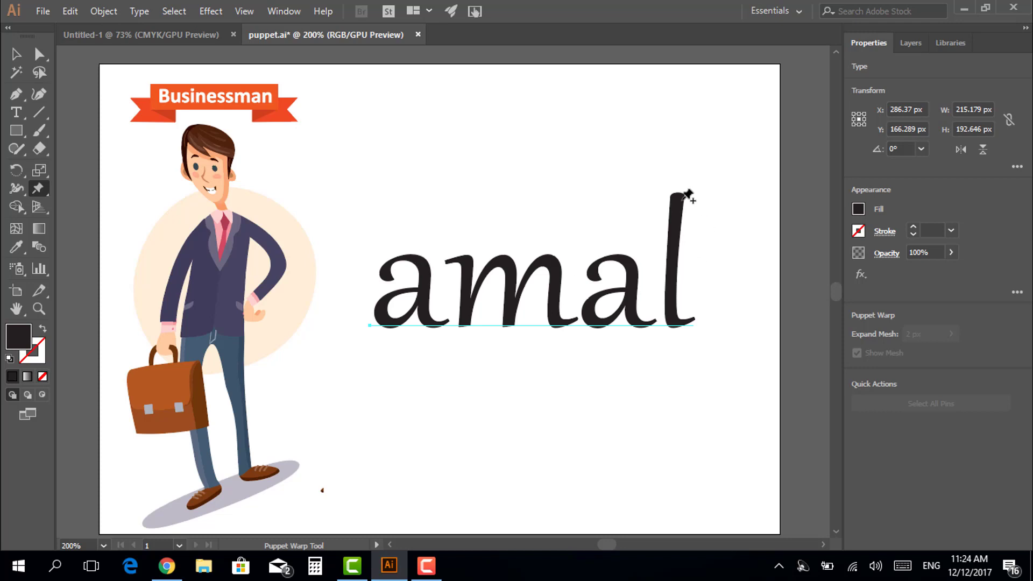
- Pin the l at top and bottom, stretch it up and curl its tail outward
left_click(680, 200)
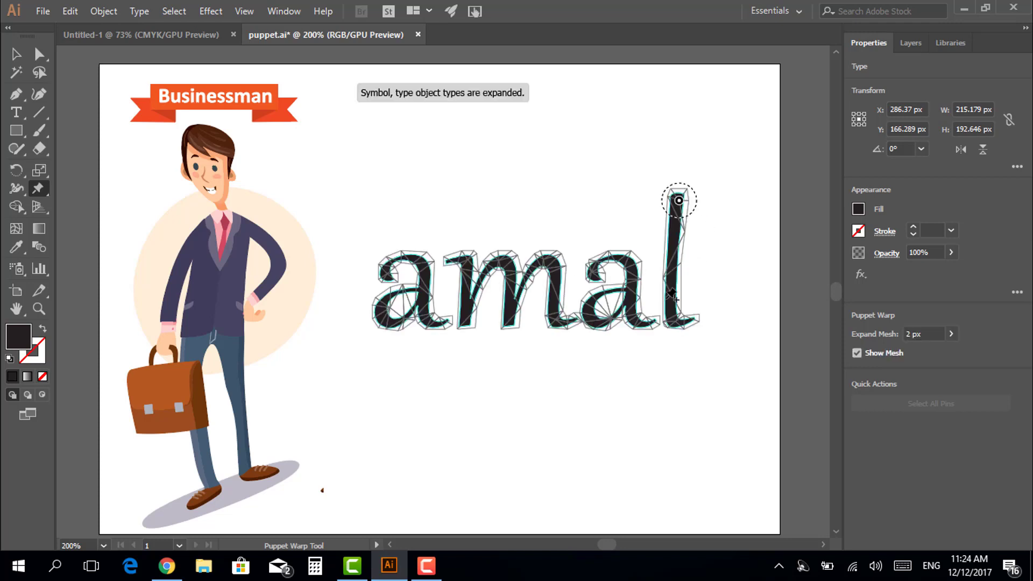
left_click(675, 321)
left_click_drag(689, 337, 705, 339)
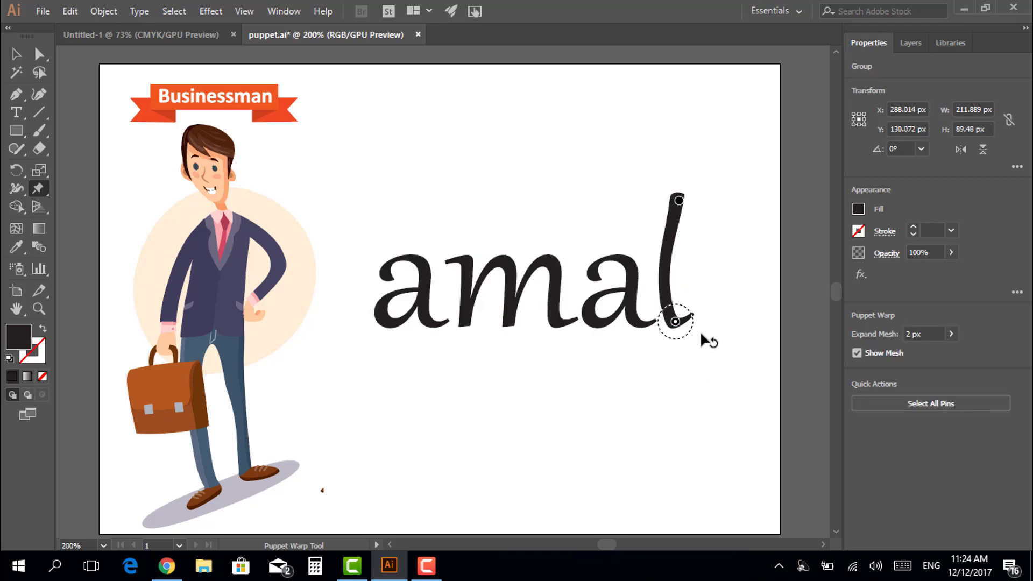
left_click(680, 199)
left_click_drag(680, 200, 693, 155)
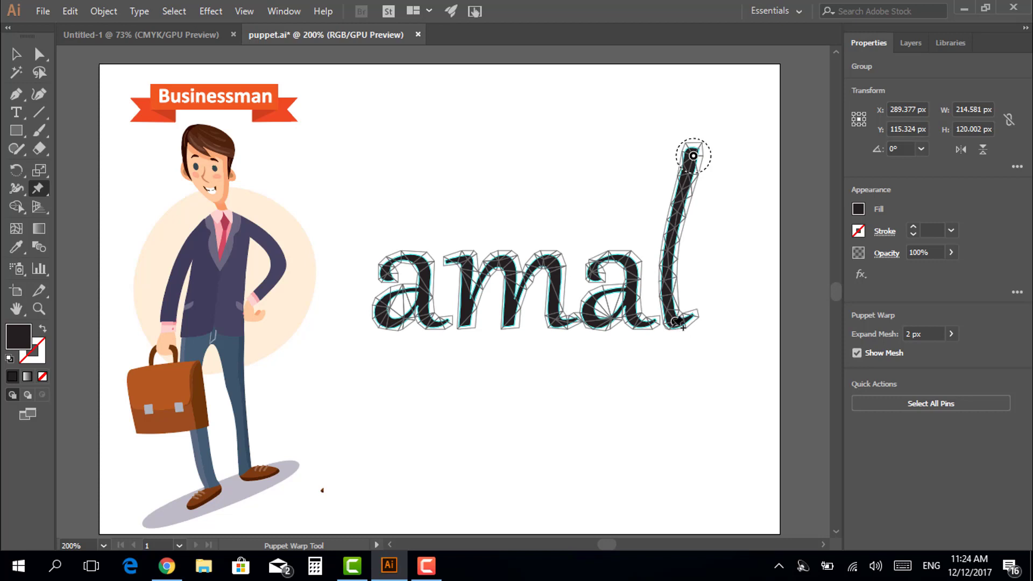
mouse_move(675, 322)
left_mouse_down()
mouse_move(706, 324)
mouse_move(685, 321)
mouse_move(735, 298)
left_mouse_up()
left_click(702, 312)
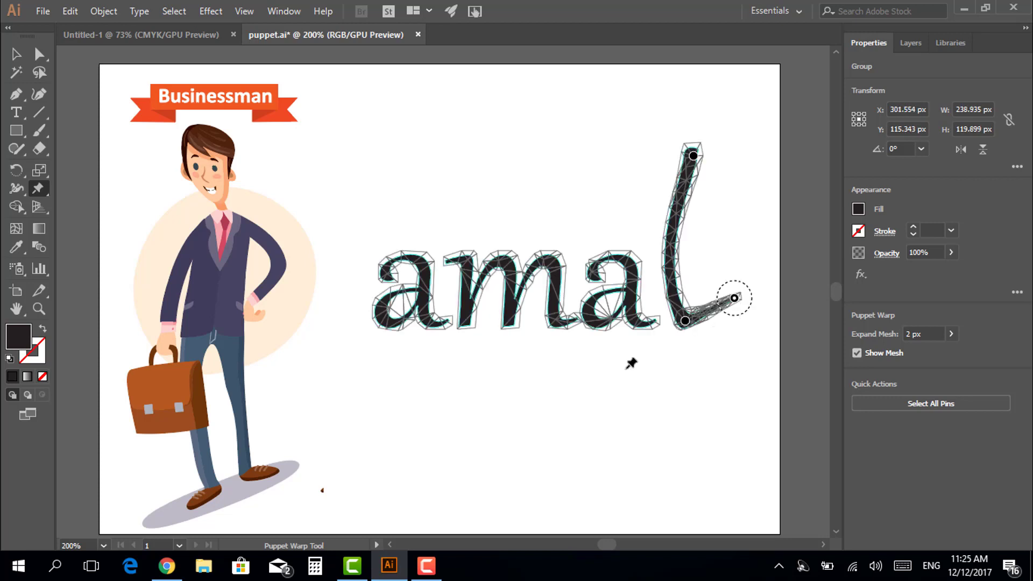
- Add two pins on the a and drag one down to reshape the letter
left_click(386, 270)
left_click(426, 285)
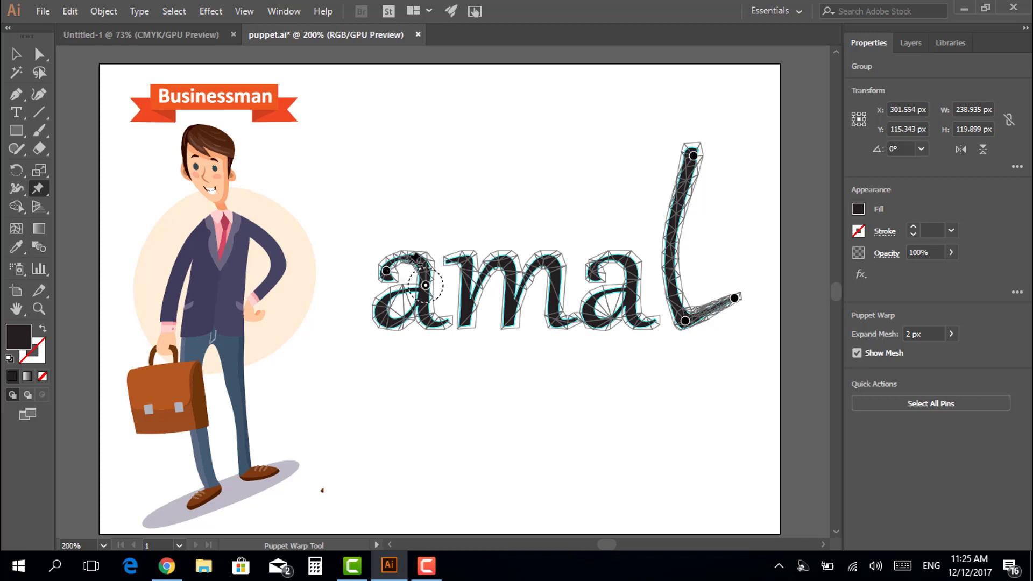
left_click(386, 271)
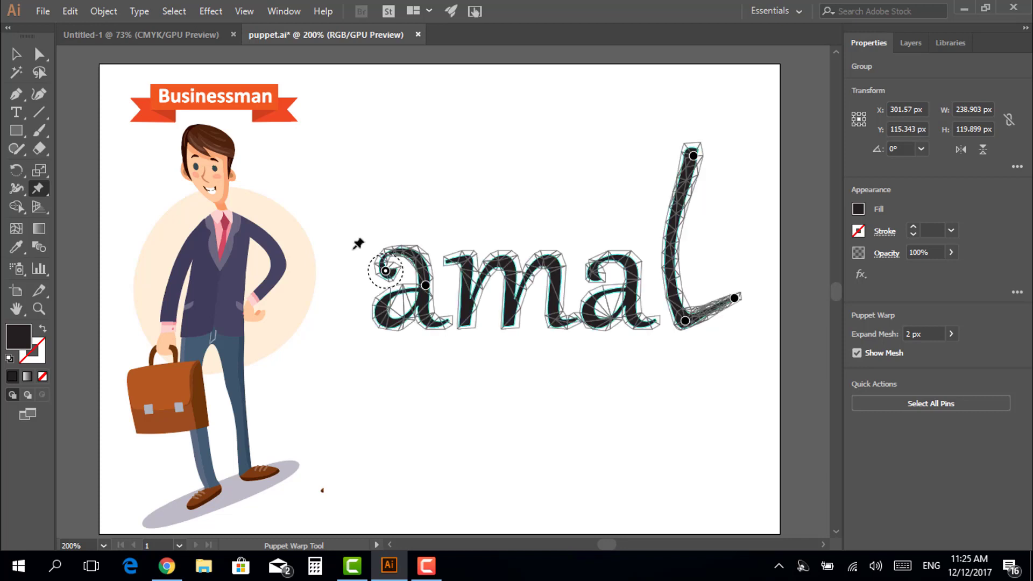
mouse_move(426, 285)
left_mouse_down()
mouse_move(434, 290)
mouse_move(405, 322)
mouse_move(418, 307)
left_mouse_up()
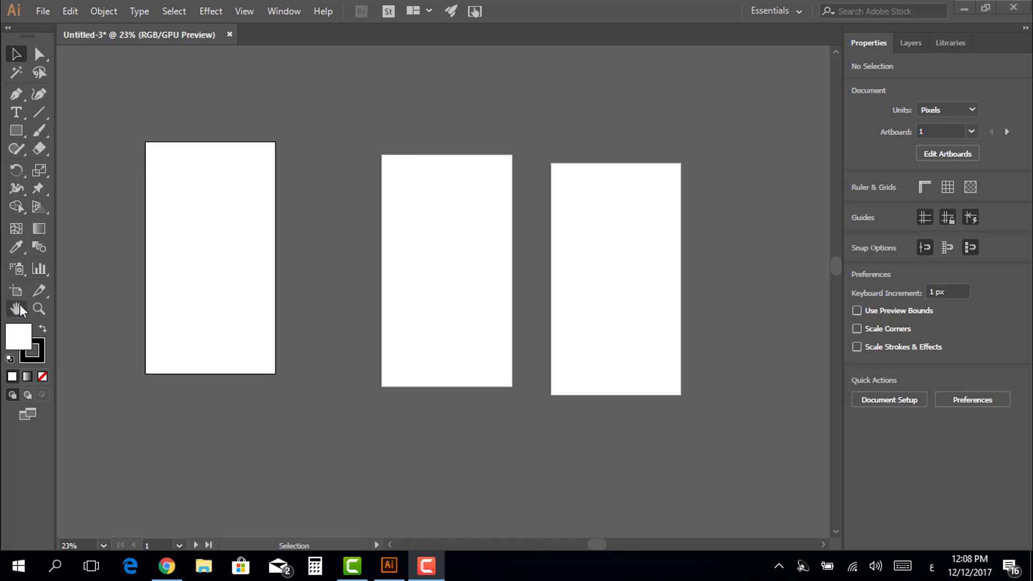
- Select all three artboards with a Shift-marquee using the Artboard tool
left_click(17, 291)
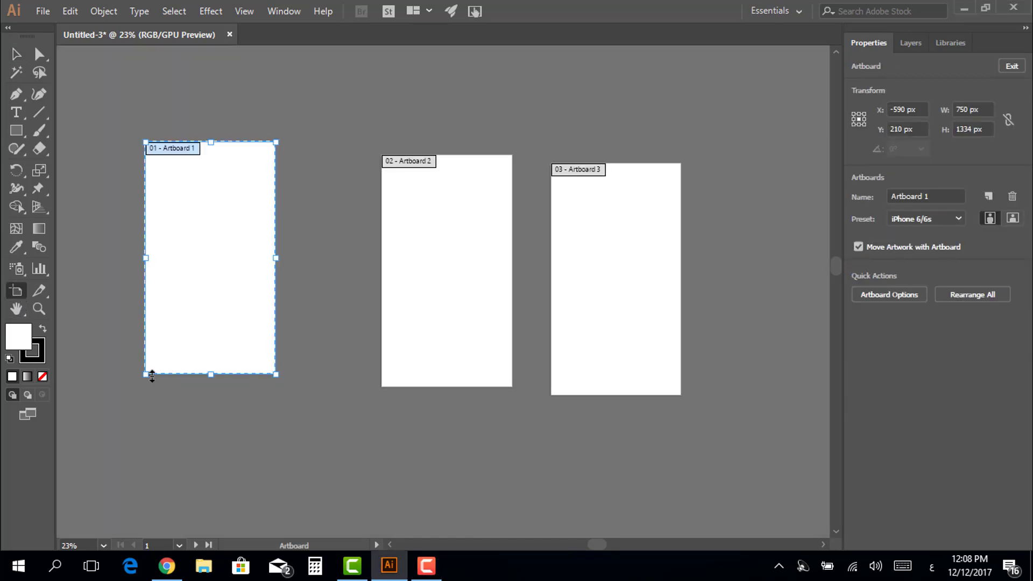
left_click(92, 195)
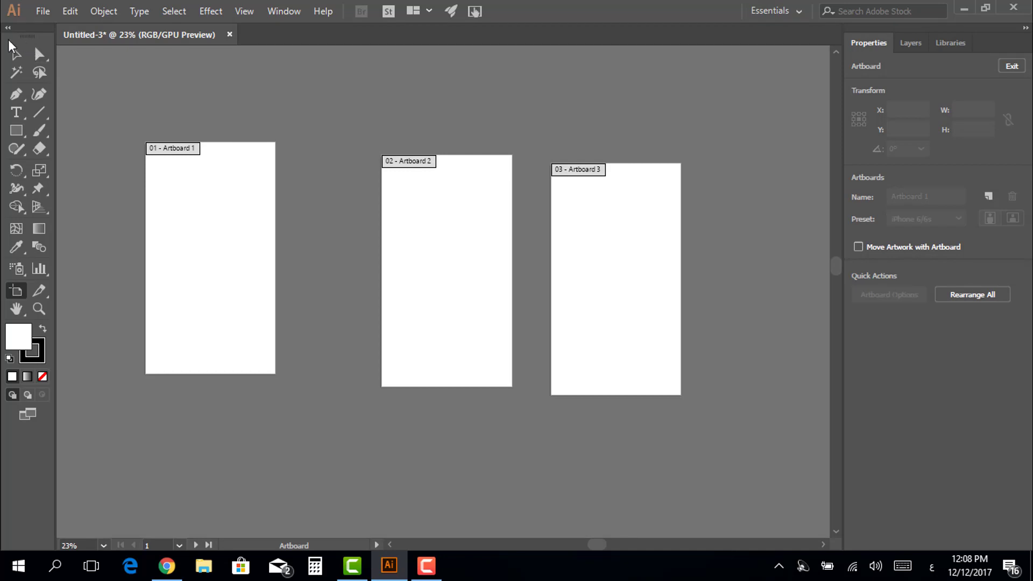
key("shift")
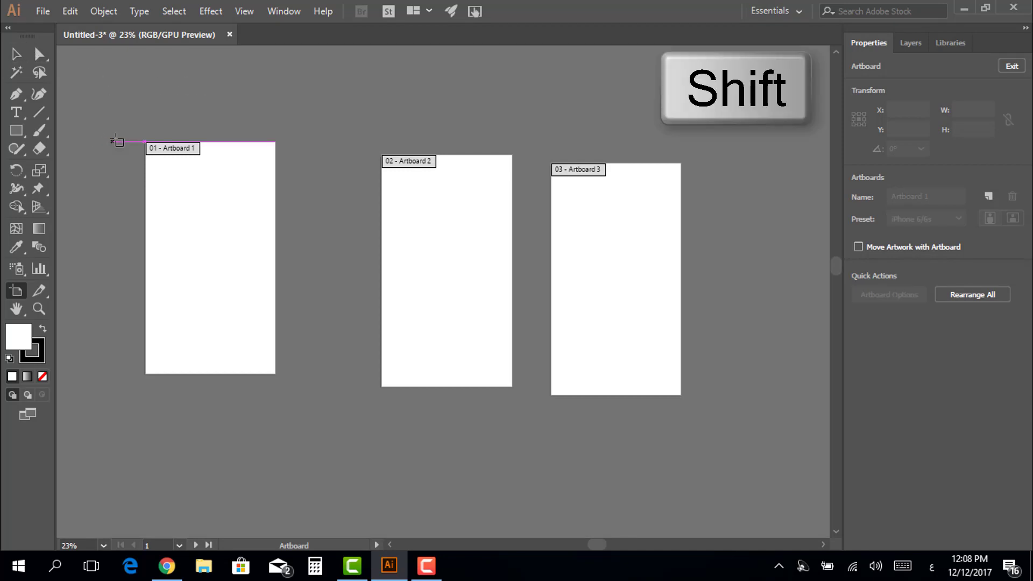
left_click_drag(127, 122, 726, 418)
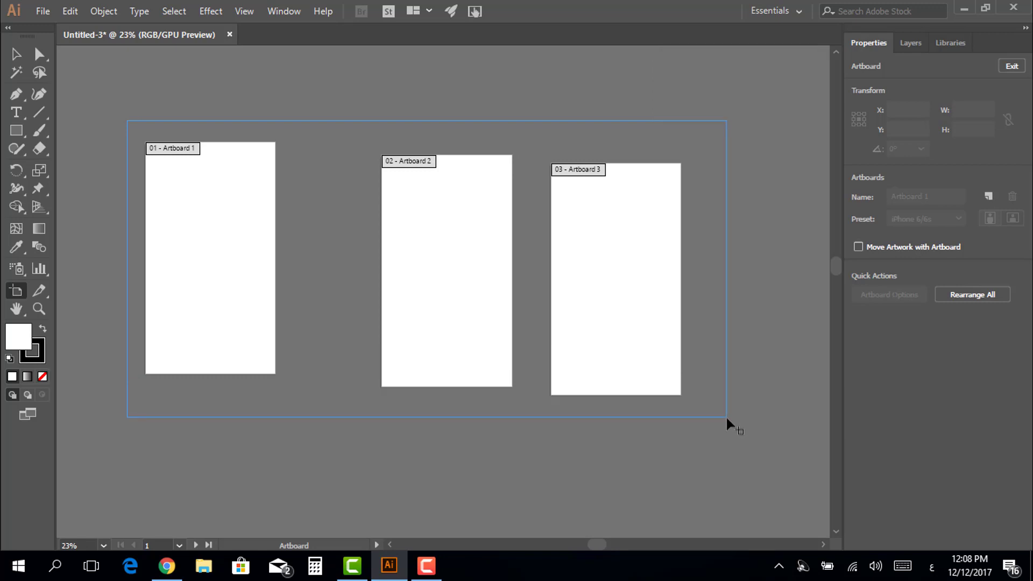
left_click_drag(727, 419, 720, 419)
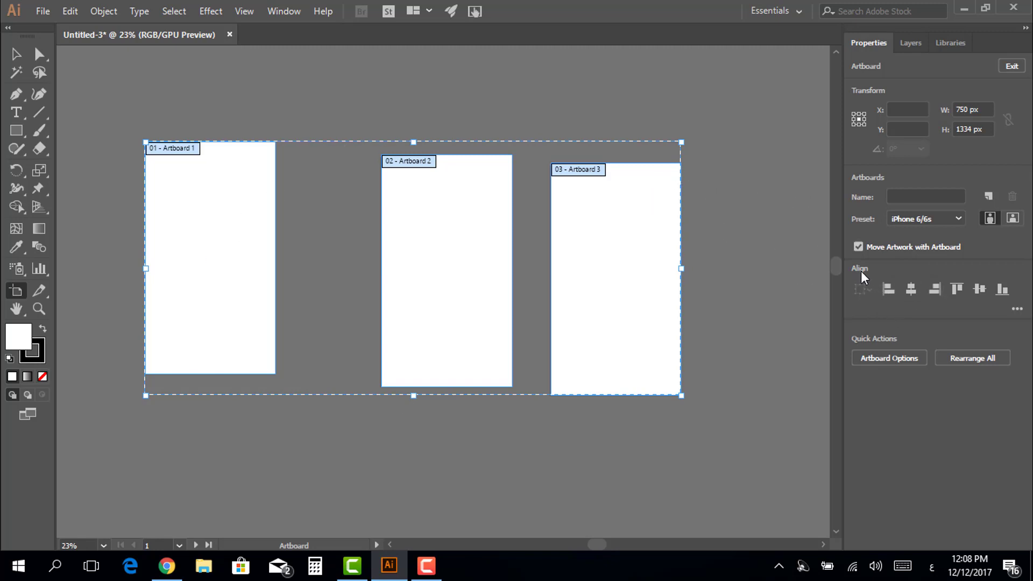
- Distribute the artboards horizontally by center, align their bottoms, and toggle Landscape back to Portrait
left_click(1016, 309)
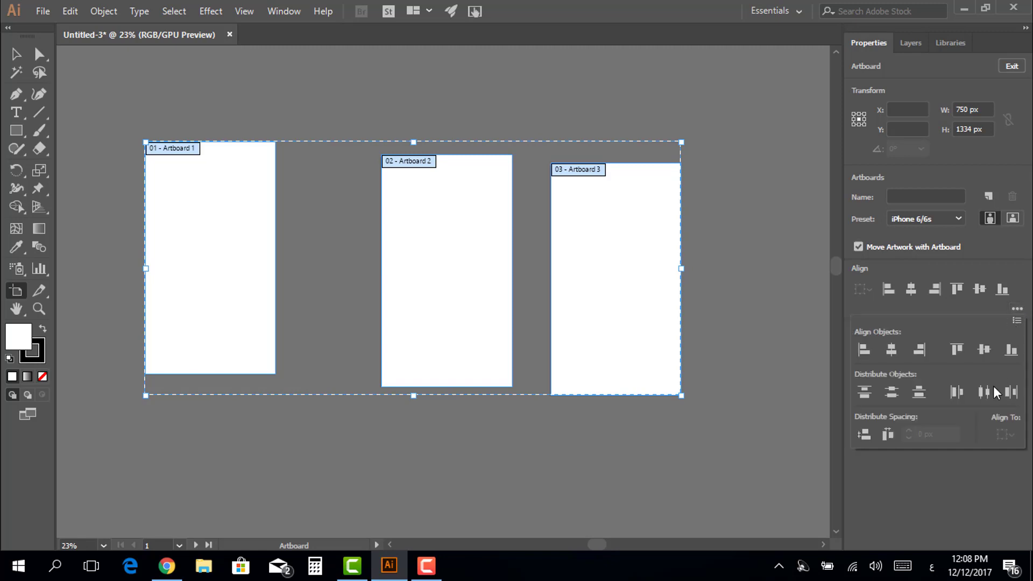
left_click(892, 435)
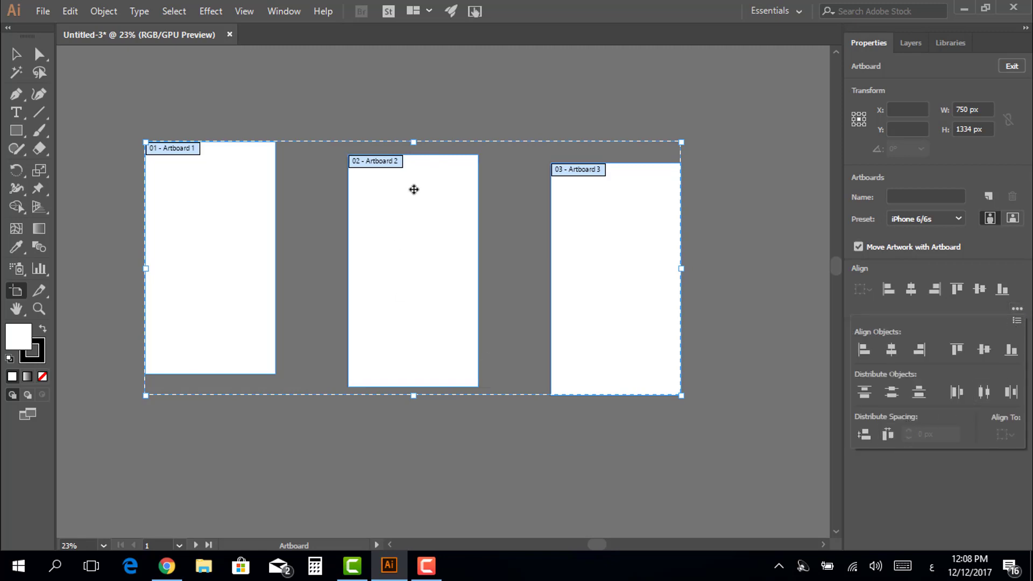
left_click(1013, 352)
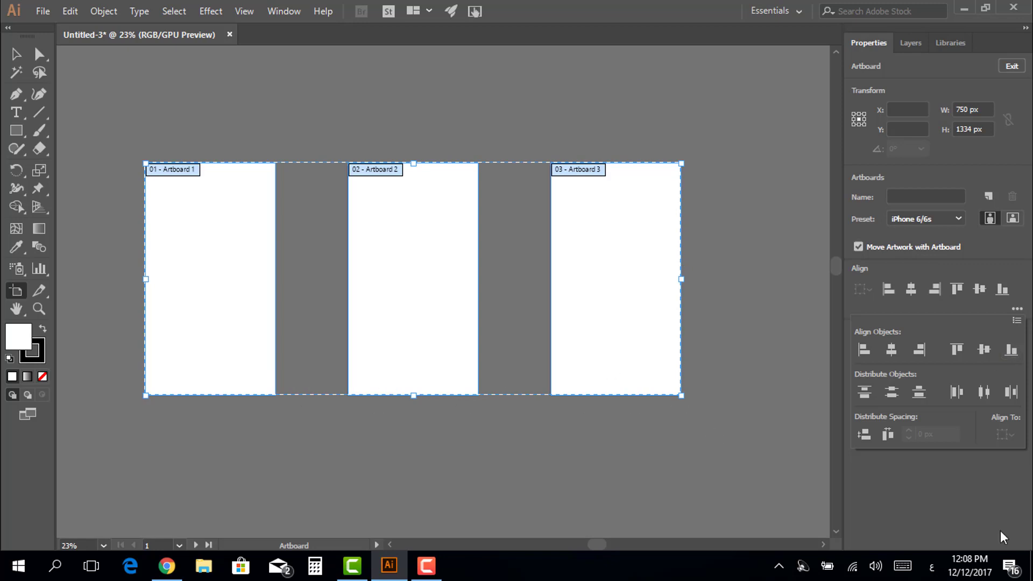
left_click(1013, 220)
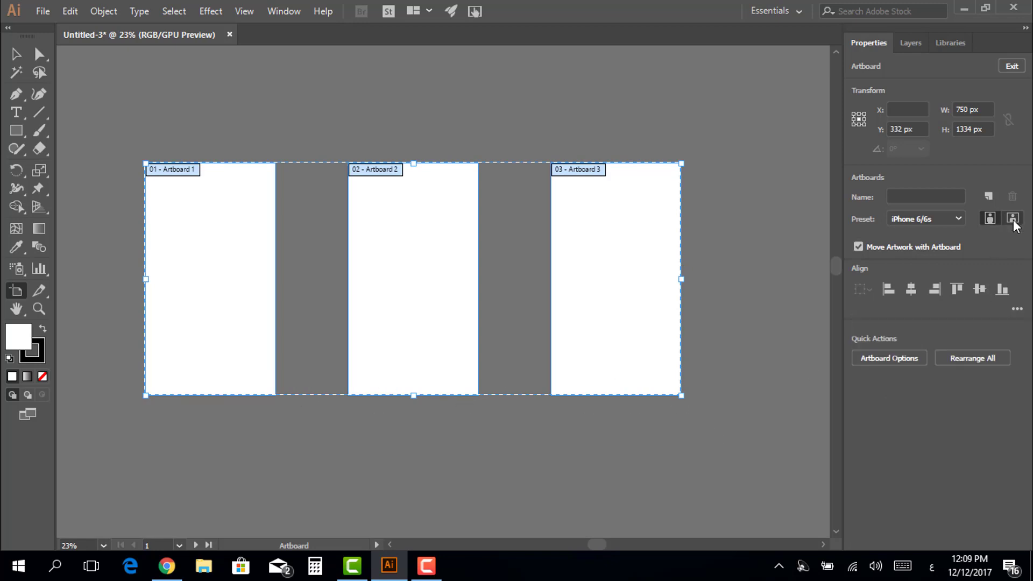
left_click(990, 218)
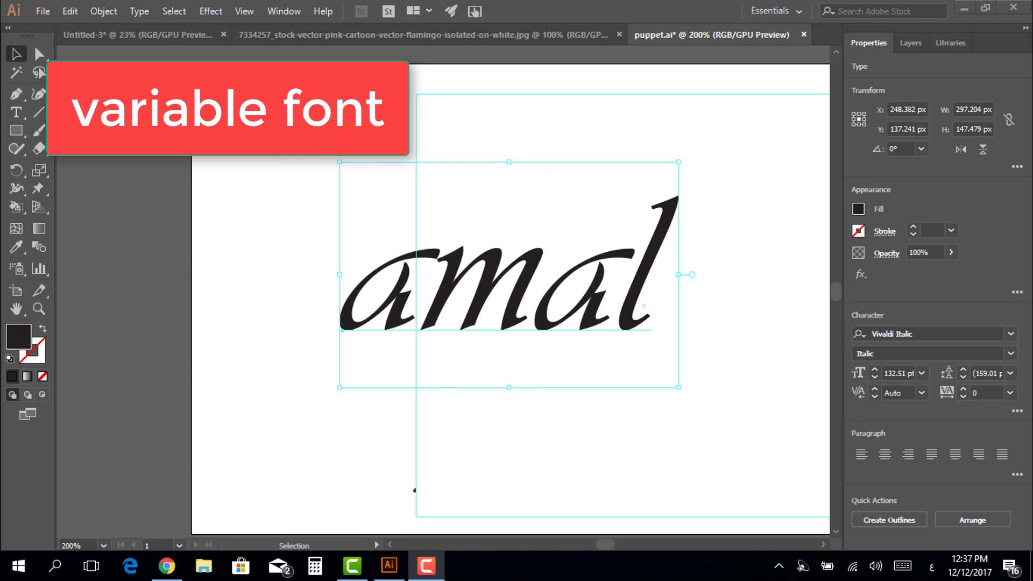
- Set 'amal' to Minion Variable Concept Italic with tracking 15
left_click(1011, 335)
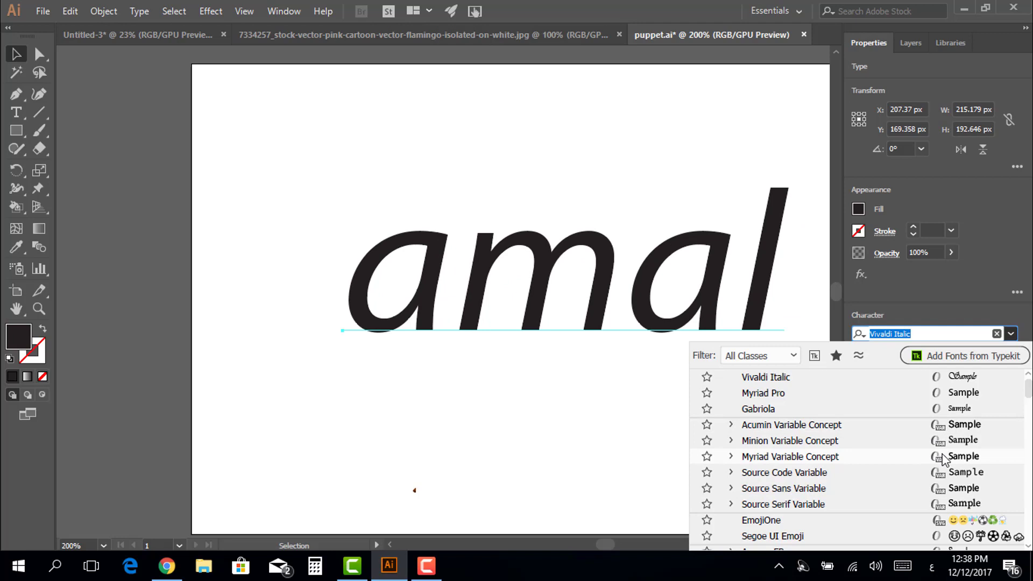
left_click(807, 440)
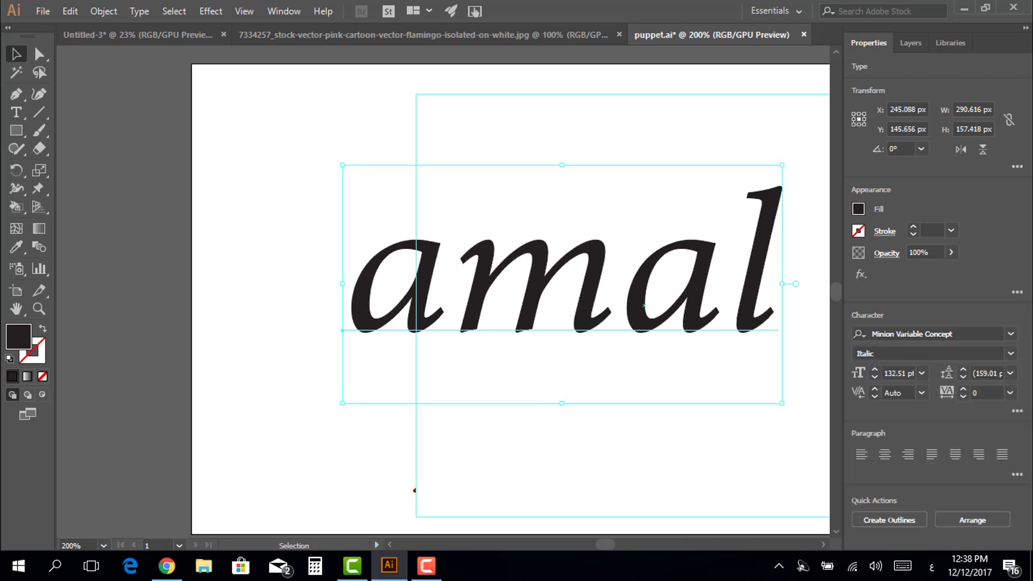
left_click(1017, 412)
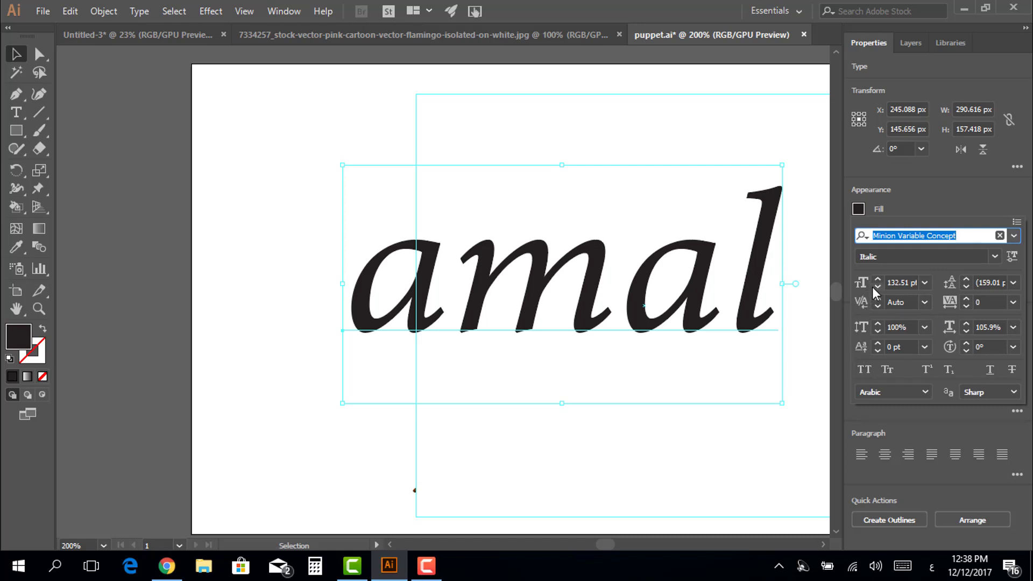
left_click(966, 299)
left_click(966, 299)
left_click(965, 299)
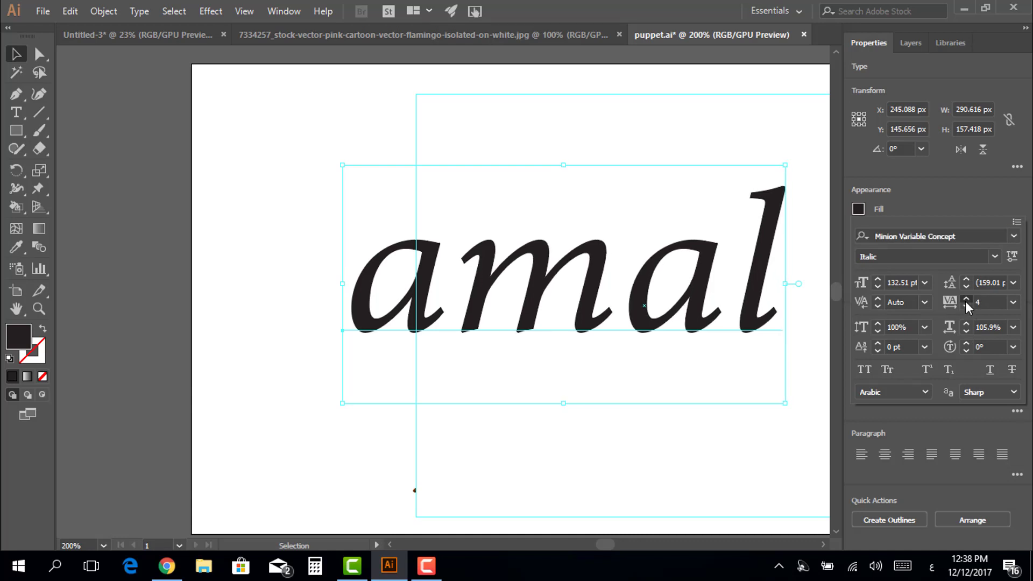
left_click(965, 300)
left_click(965, 300)
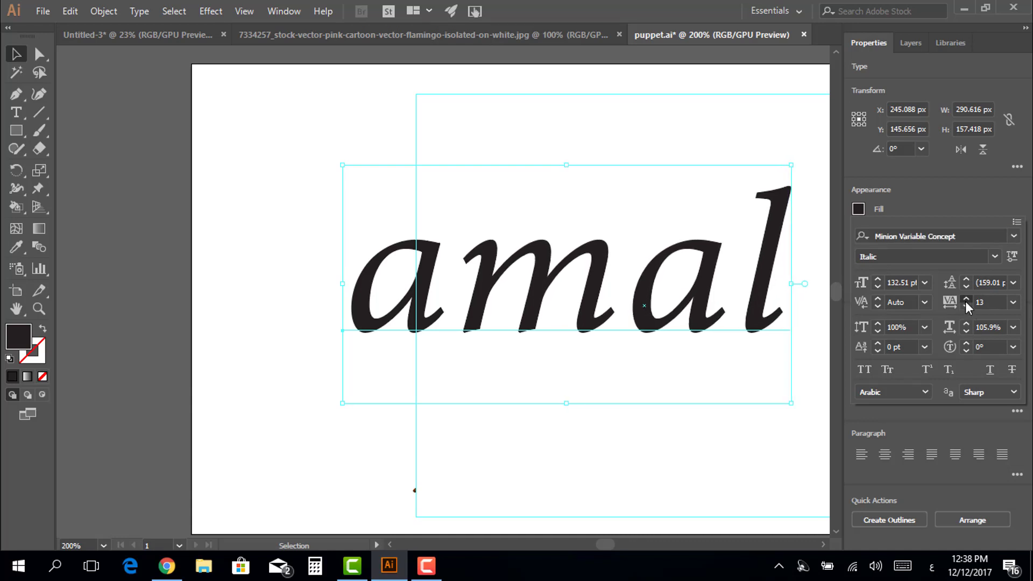
left_click(1016, 304)
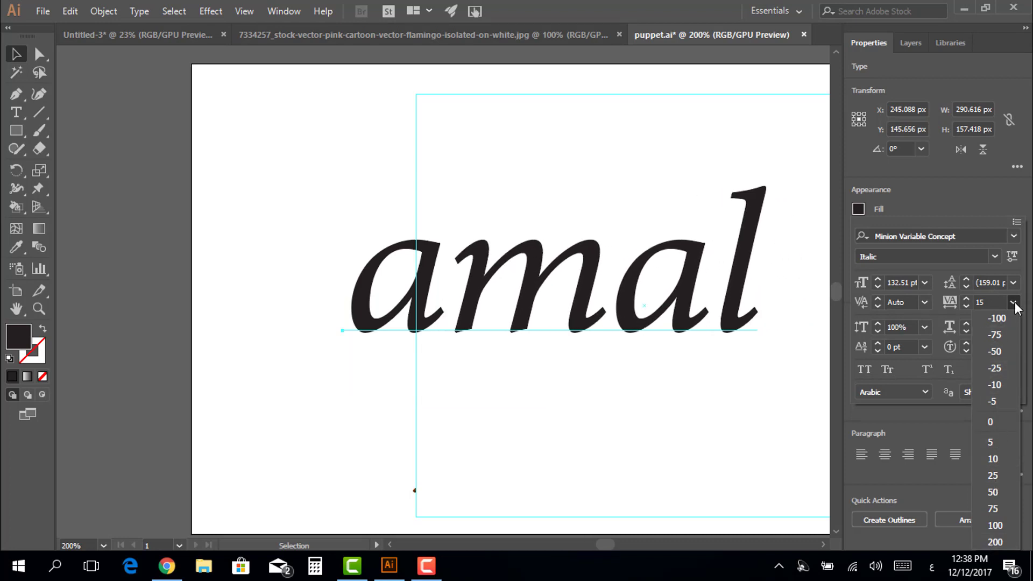
left_click(875, 301)
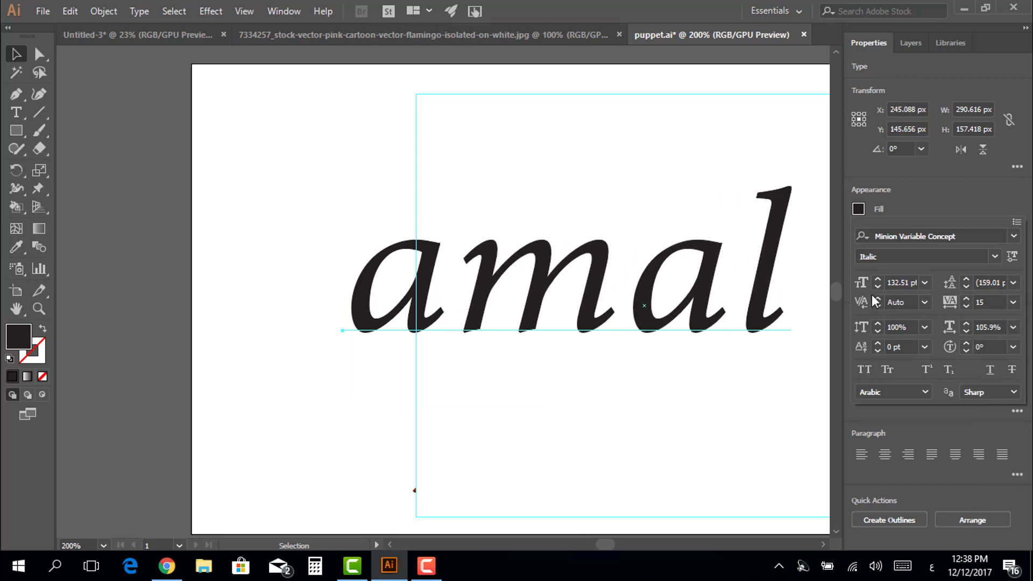
- In the variable font controls, raise amal's weight to 604 and adjust its optical size
left_click(1012, 257)
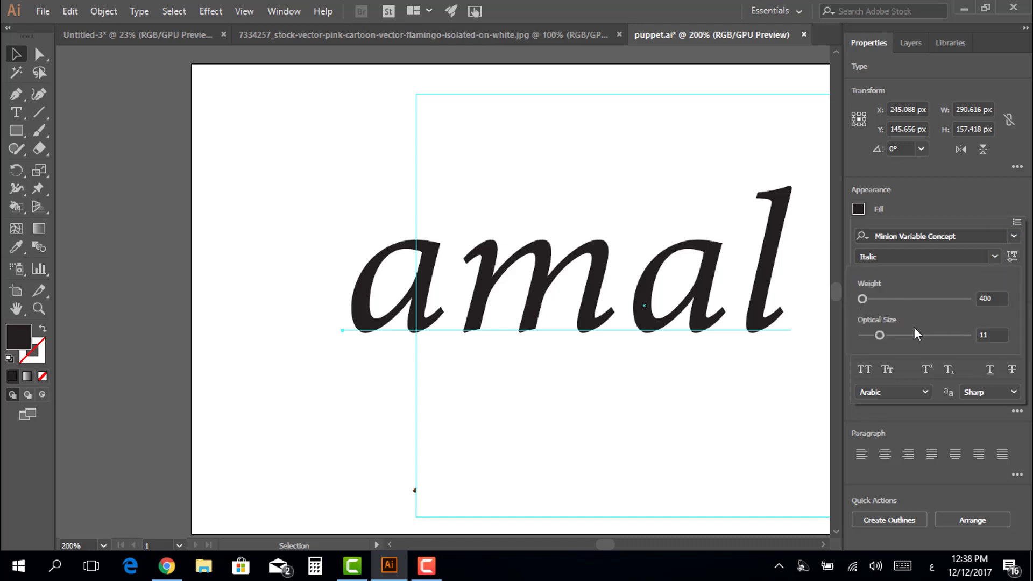
mouse_move(866, 299)
left_mouse_down()
mouse_move(984, 305)
mouse_move(886, 302)
mouse_move(935, 301)
left_mouse_up()
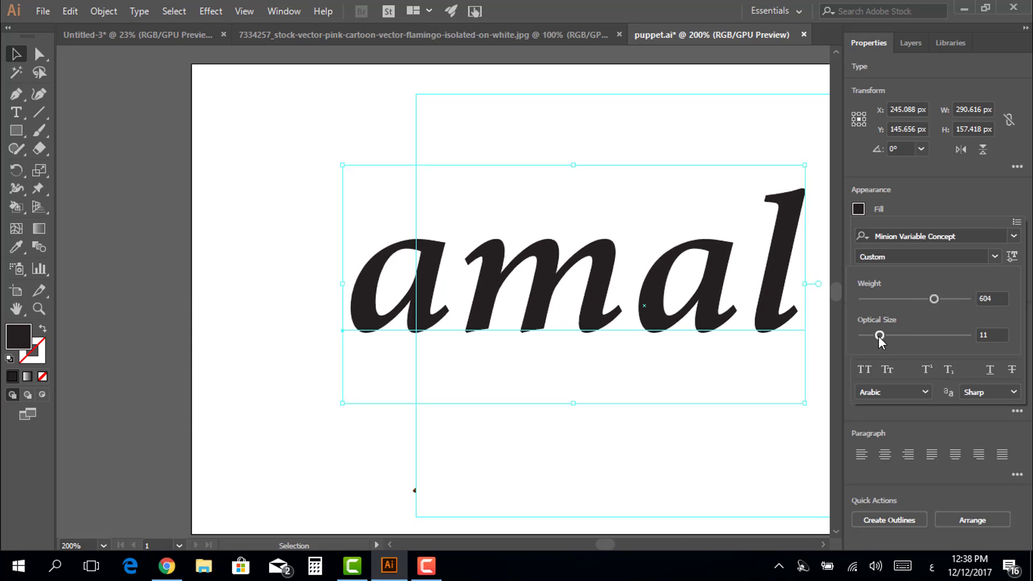
mouse_move(880, 336)
left_mouse_down()
mouse_move(969, 335)
mouse_move(810, 349)
mouse_move(933, 346)
mouse_move(939, 340)
mouse_move(900, 335)
mouse_move(935, 331)
left_mouse_up()
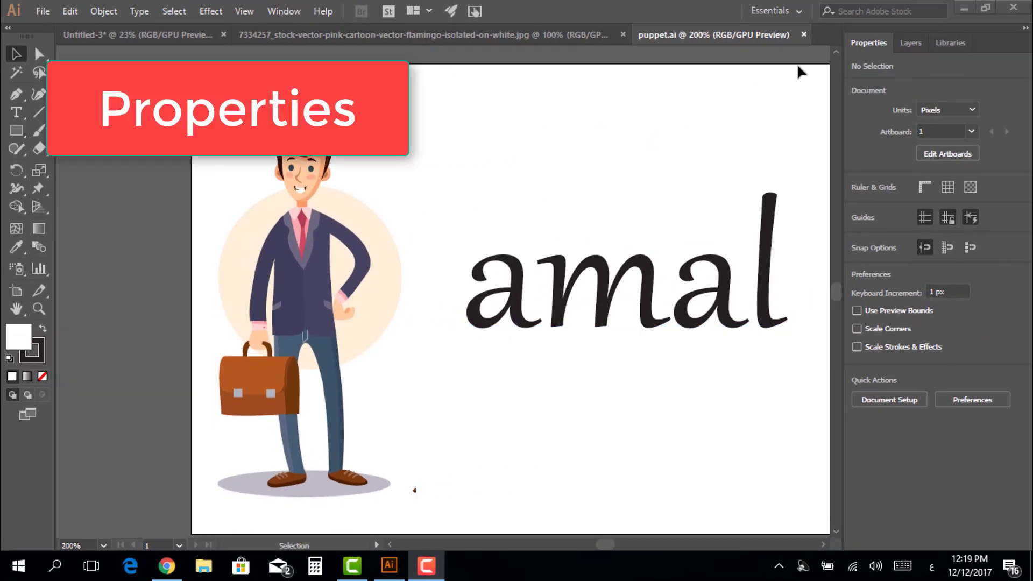
- Show the Properties panel for the 'amal' text, revealing Gabriola Regular at 132.51 pt
left_click(874, 44)
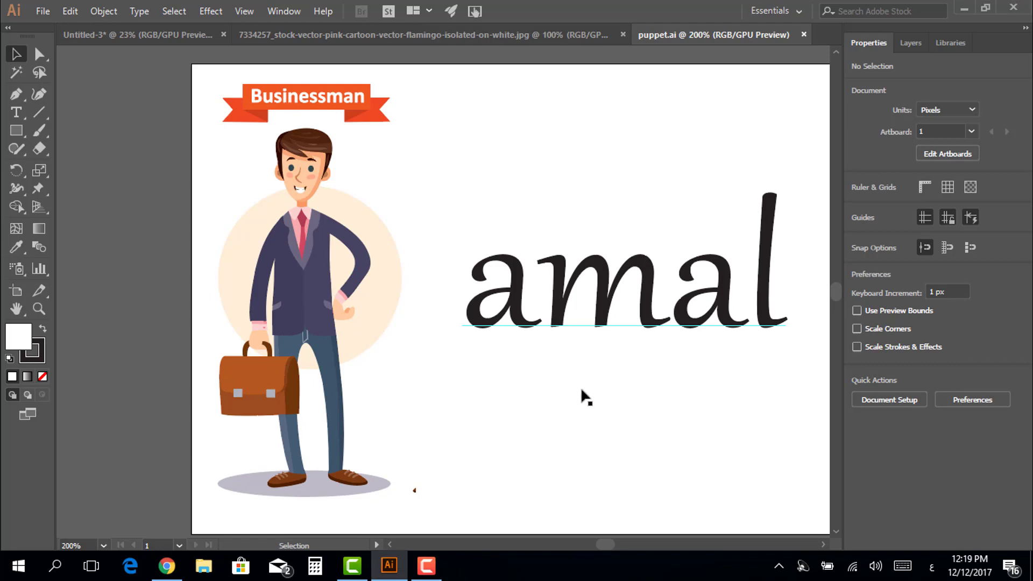
left_click(564, 322)
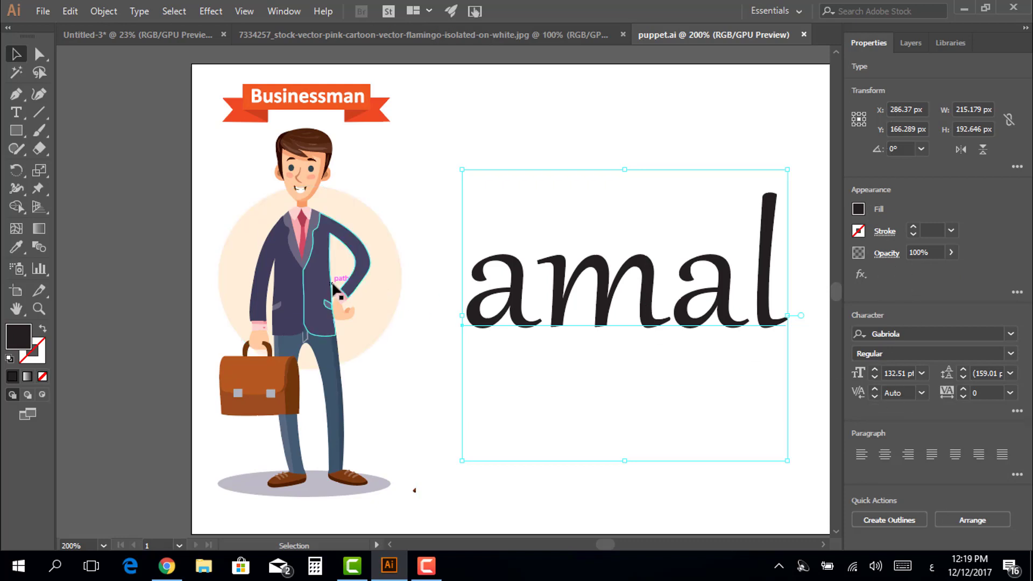
- Select the businessman illustration to show its Group properties, including Align and Pathfinder
left_click(317, 305)
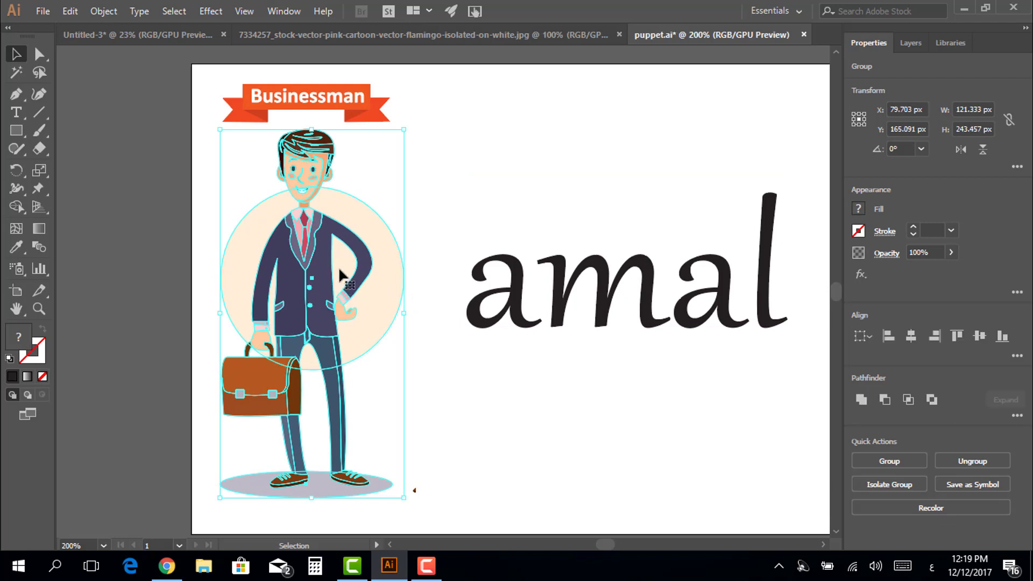